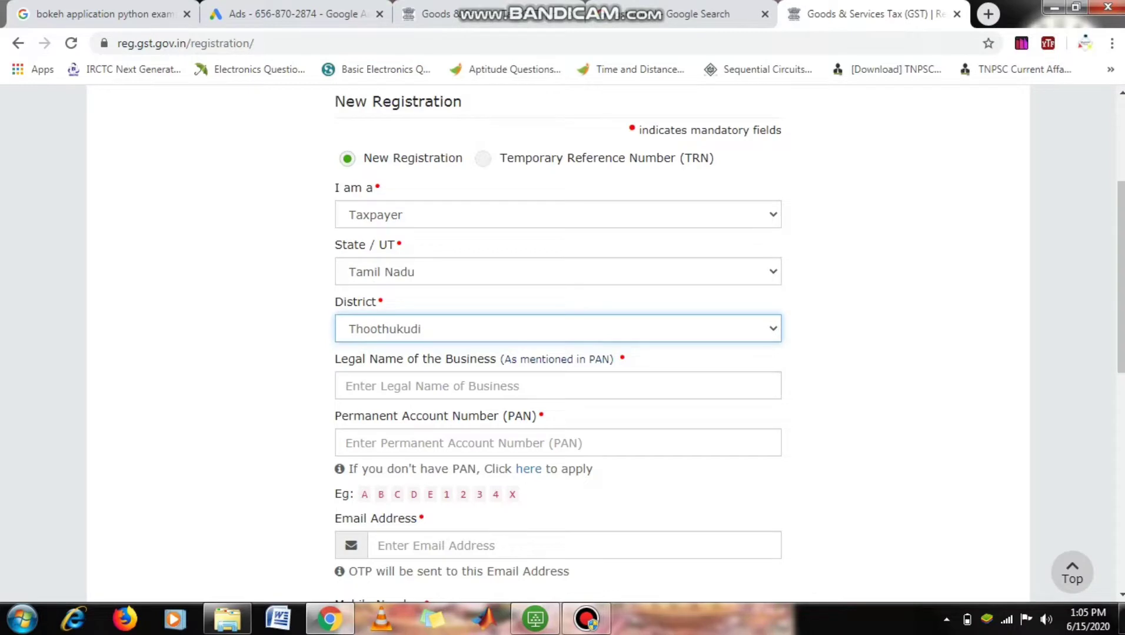
- Enter 'Fab Fancy Sarees' as the business's legal name
{"action": "left_click", "coordinate": [432, 386]}
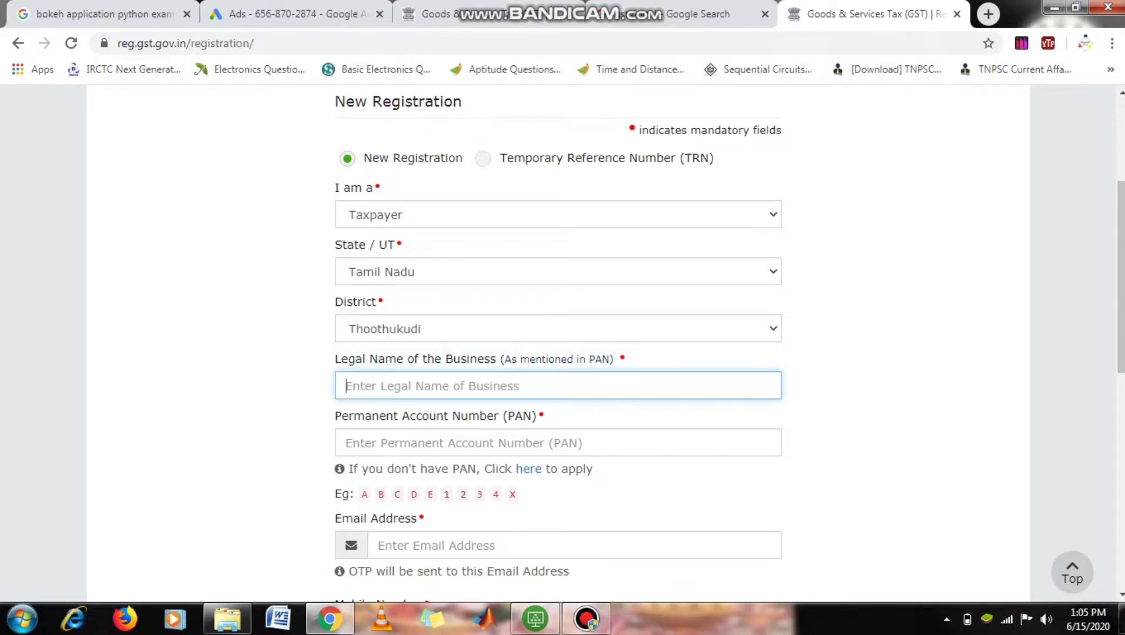
{"action": "type", "text": "Fab"}
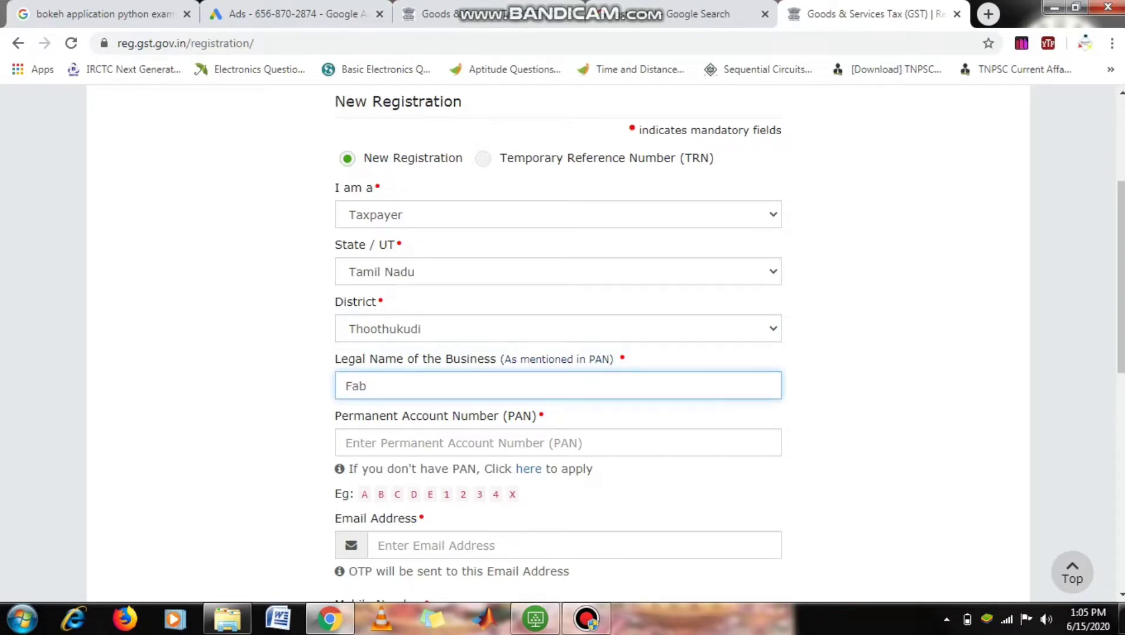
{"action": "type", "text": " Fancy Sarees"}
{"action": "key", "text": "Tab"}
{"action": "scroll", "coordinate": [558, 345], "scroll_direction": "down", "scroll_amount": 1}
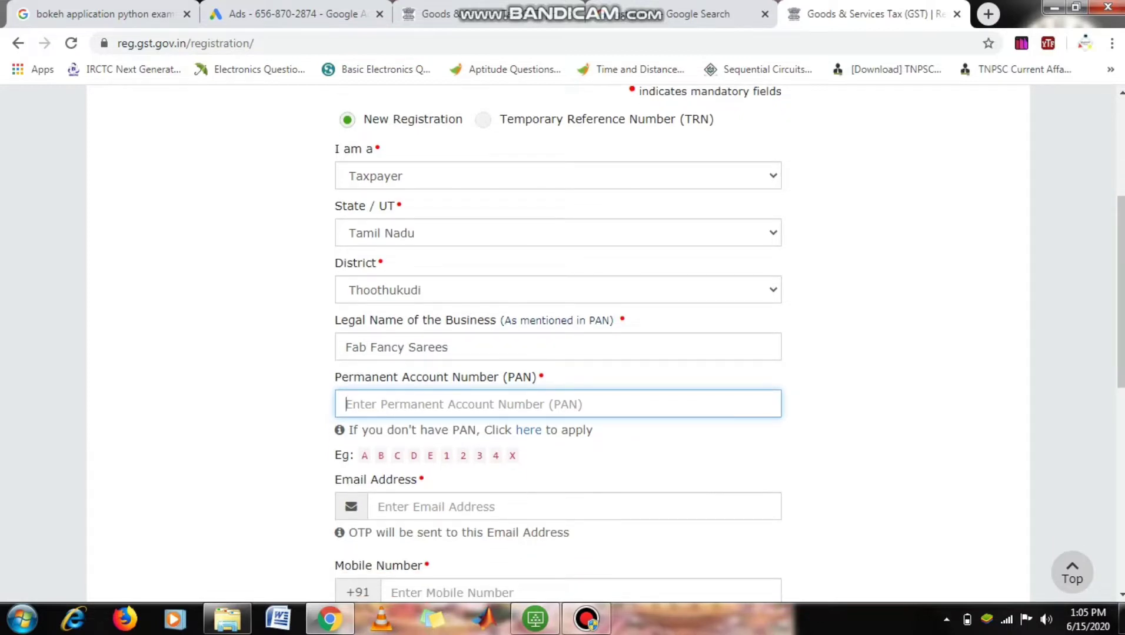
- Fill in the PAN and the e-mail address for Part A
{"action": "left_click", "coordinate": [449, 347]}
{"action": "left_click_drag", "start_coordinate": [469, 427], "coordinate": [468, 413]}
{"action": "left_click", "coordinate": [468, 406]}
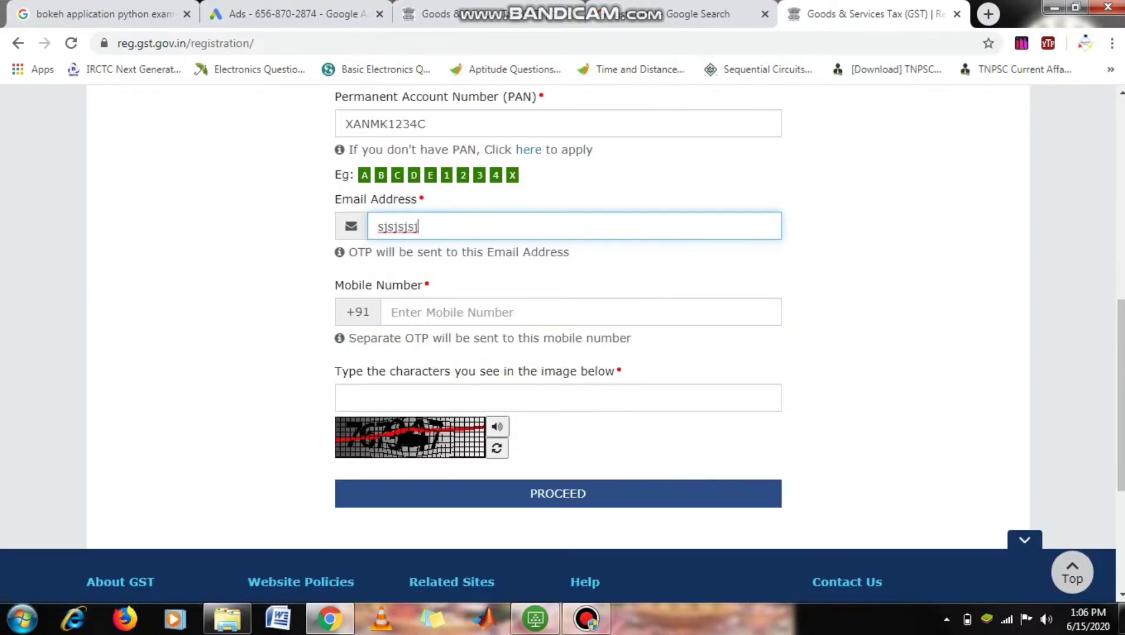
{"action": "type", "text": "@gmail."}
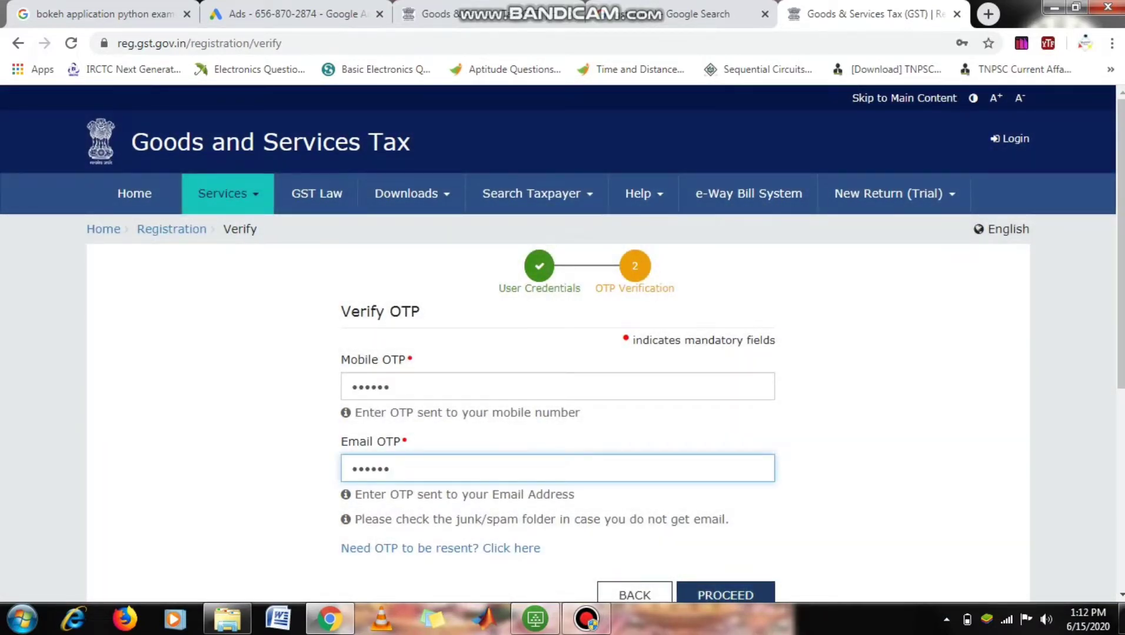
- Submit the OTPs, copy the issued Temporary Reference Number, and continue with the TRN option
{"action": "key", "text": "Return"}
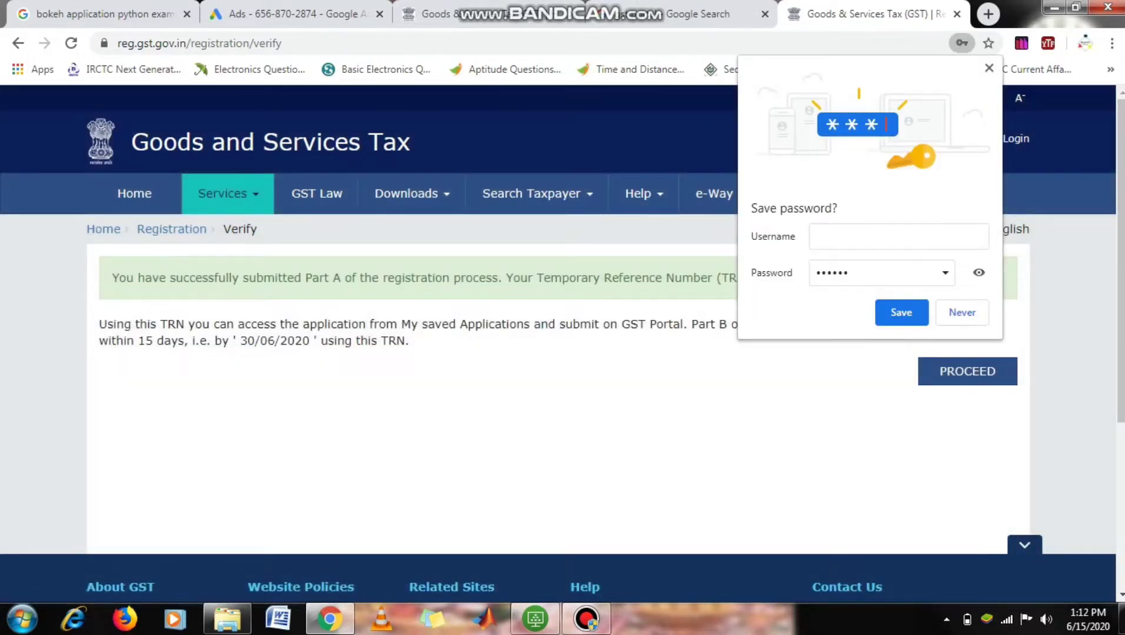
{"action": "left_click", "coordinate": [962, 313]}
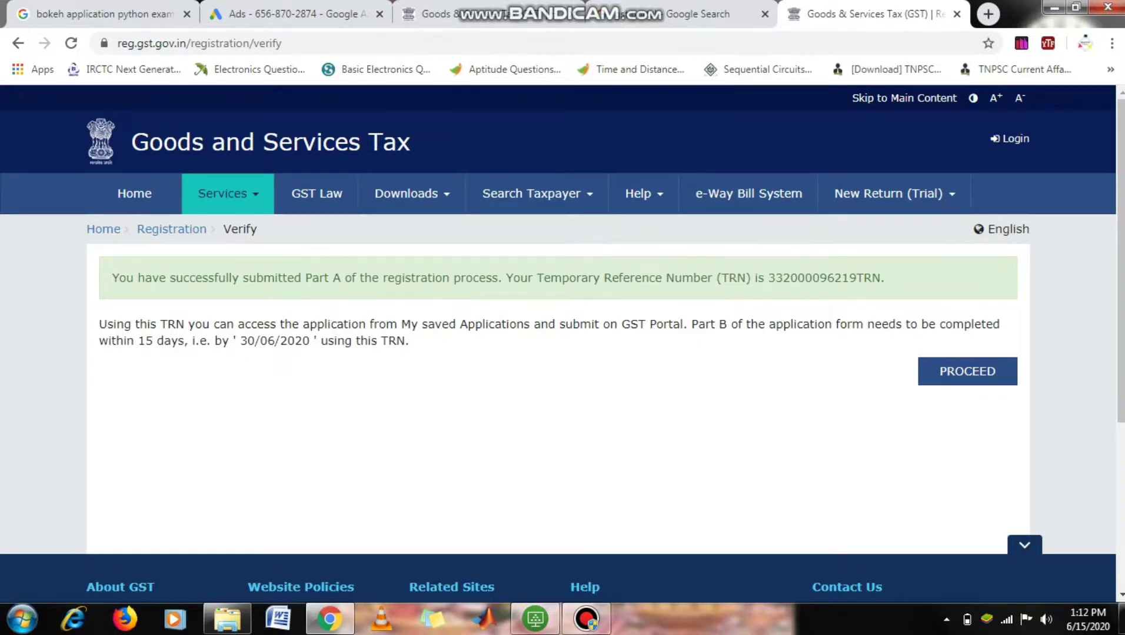
{"action": "left_click_drag", "start_coordinate": [768, 278], "coordinate": [880, 277]}
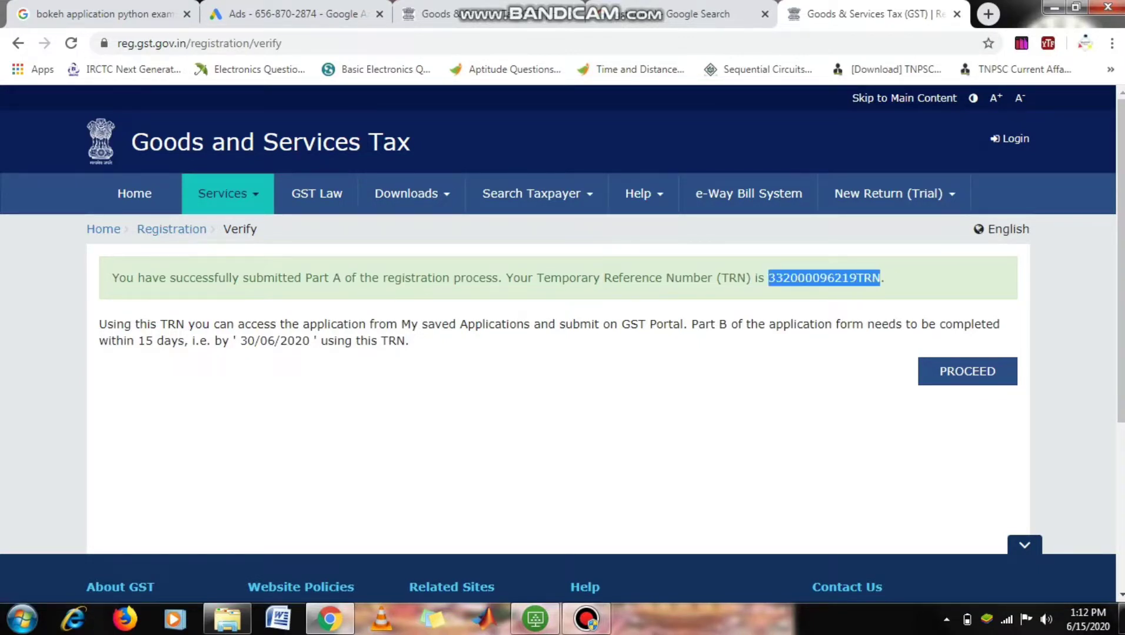
{"action": "right_click", "coordinate": [851, 276]}
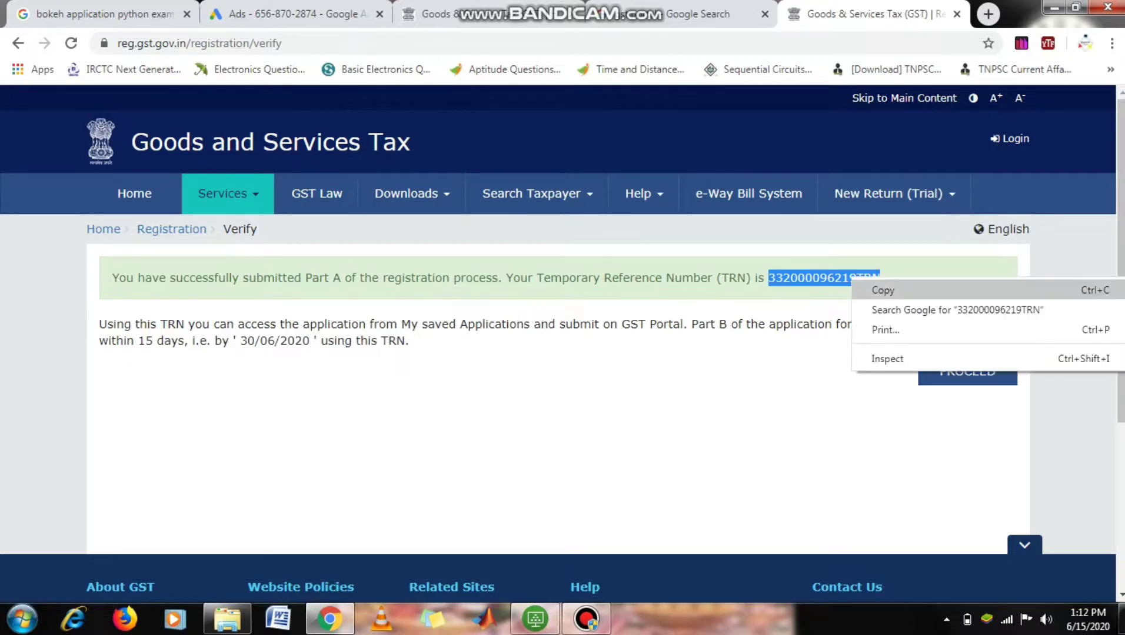
{"action": "left_click", "coordinate": [877, 288]}
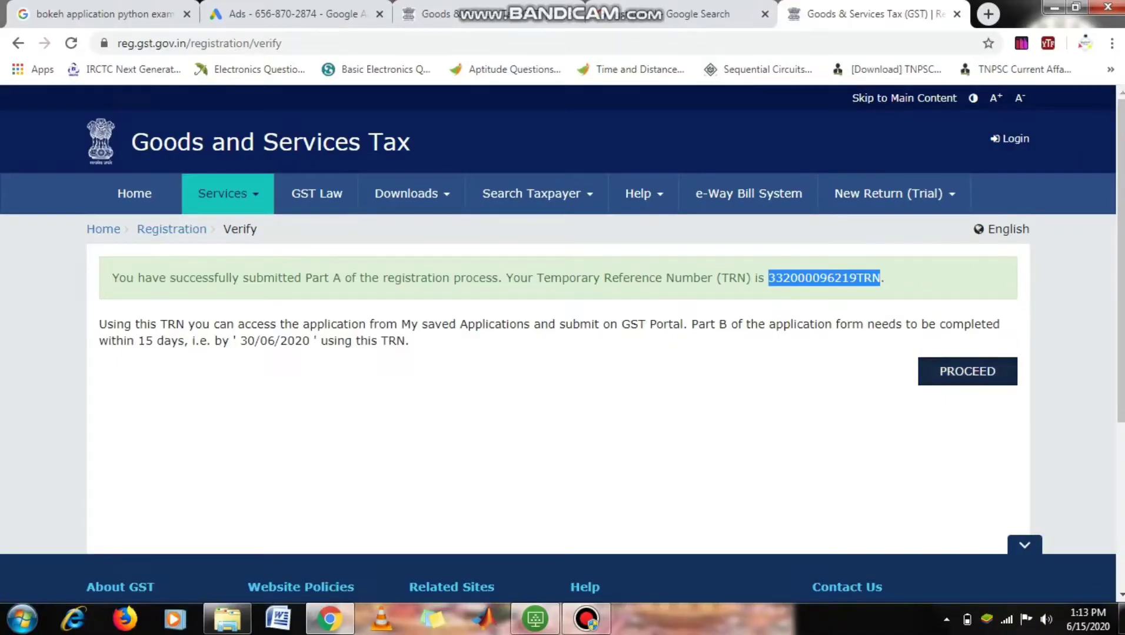
{"action": "left_click", "coordinate": [1026, 391]}
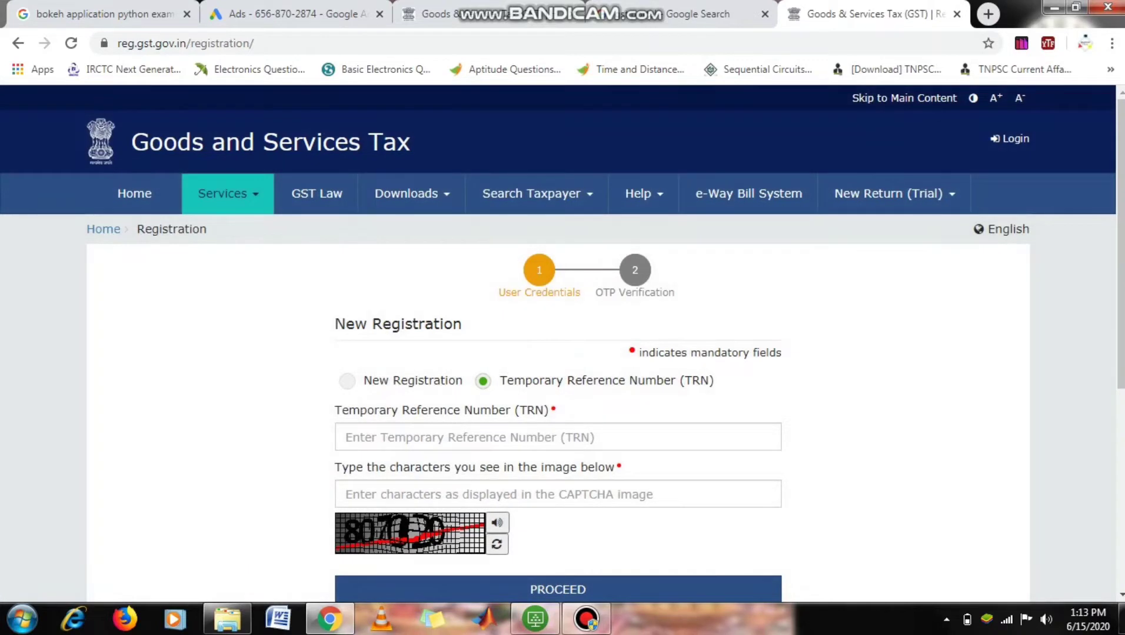
- Log in by pasting the Temporary Reference Number and entering the captcha
{"action": "left_click", "coordinate": [441, 437]}
{"action": "key", "text": "ctrl+v"}
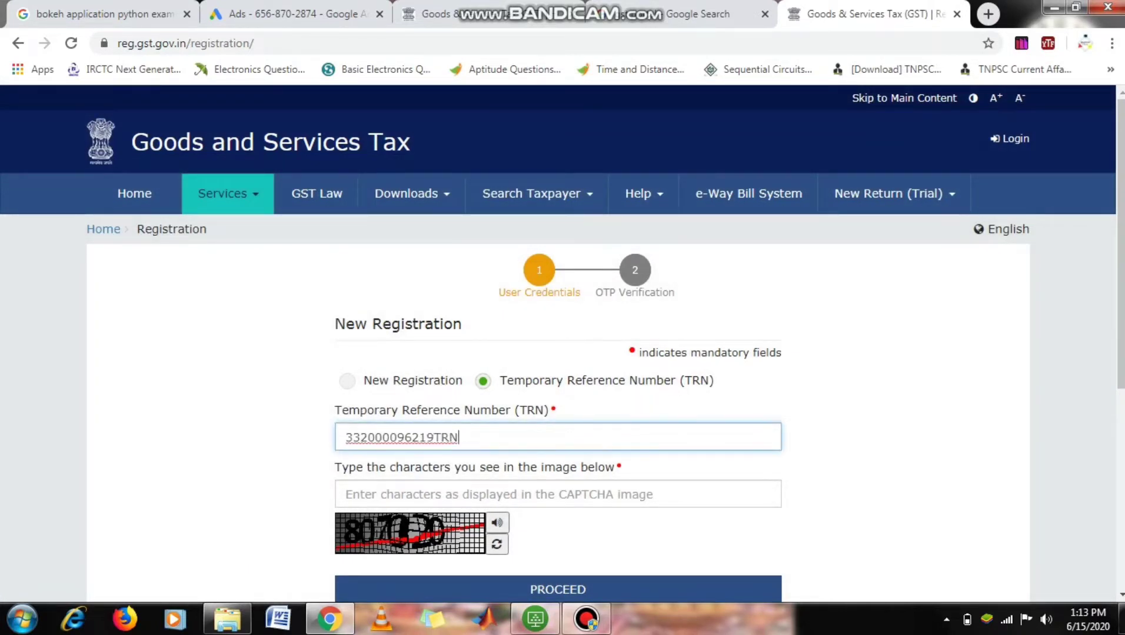
{"action": "left_click", "coordinate": [853, 437]}
{"action": "left_click", "coordinate": [506, 494]}
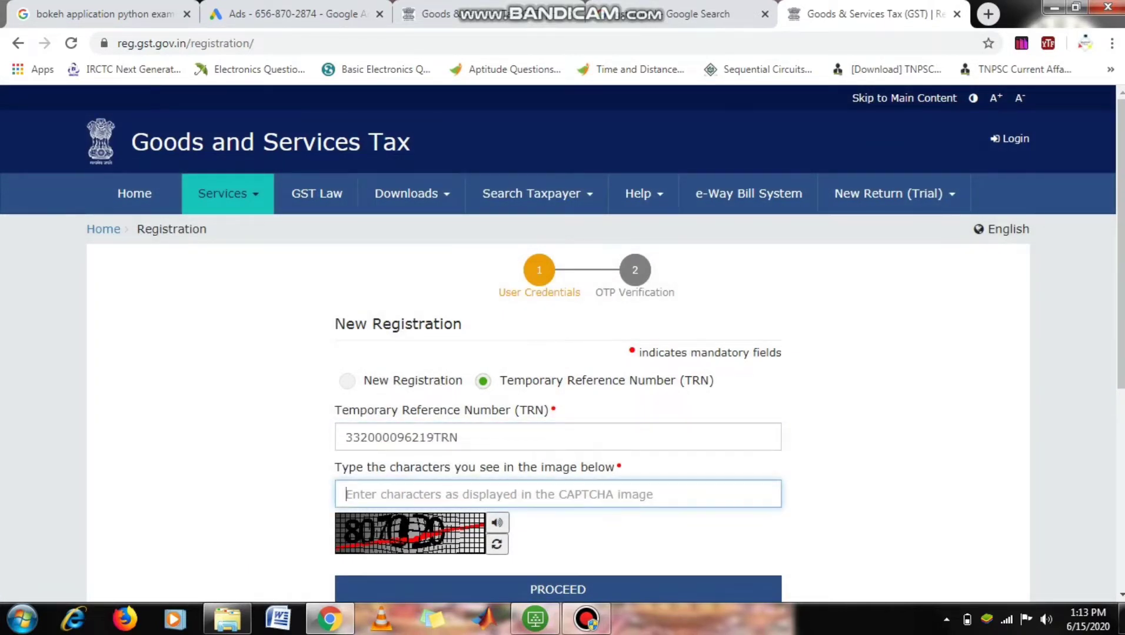
{"action": "type", "text": "80"}
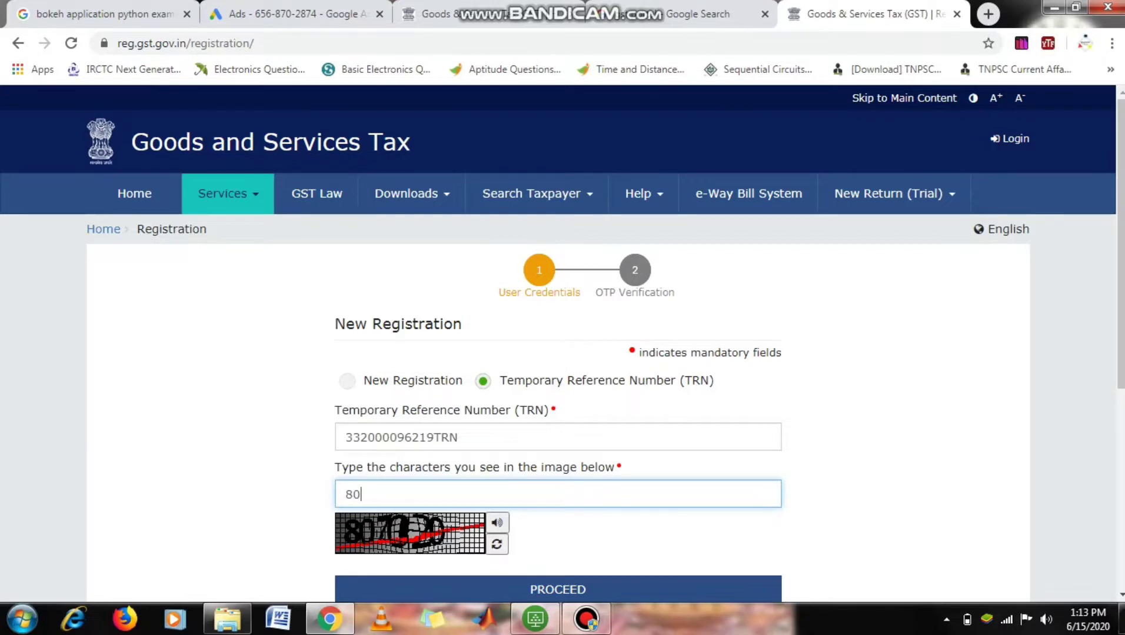
{"action": "type", "text": "7020"}
{"action": "key", "text": "Return"}
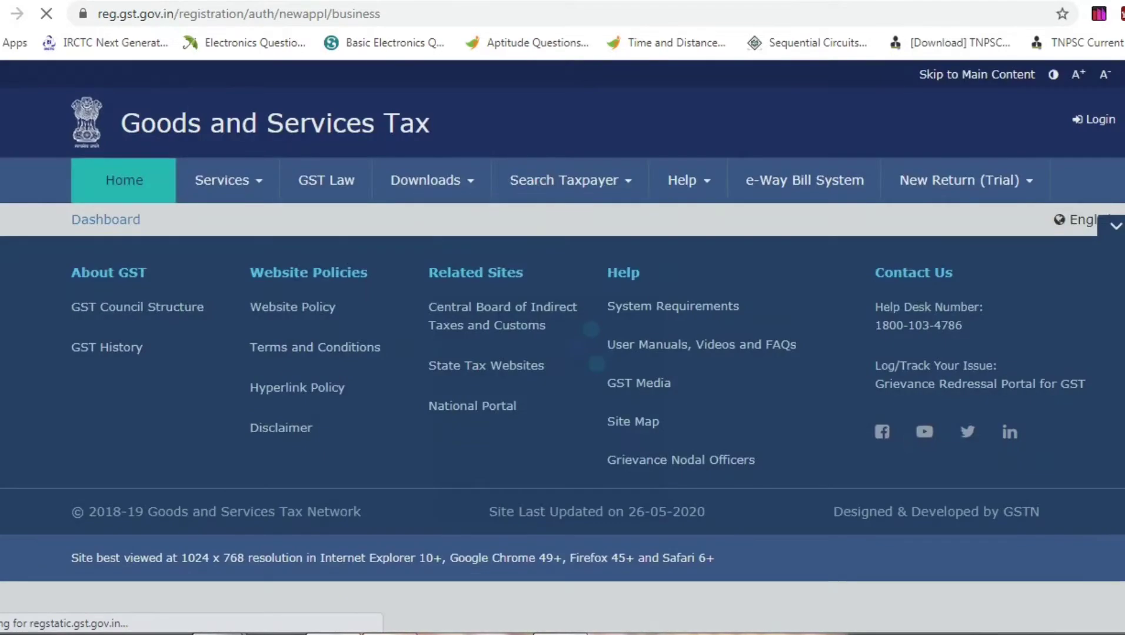
- Confirm the business details keep Proprietorship, district Thoothukudi and sector TUTICORIN - III
{"action": "scroll", "coordinate": [562, 347], "scroll_direction": "down", "scroll_amount": 1}
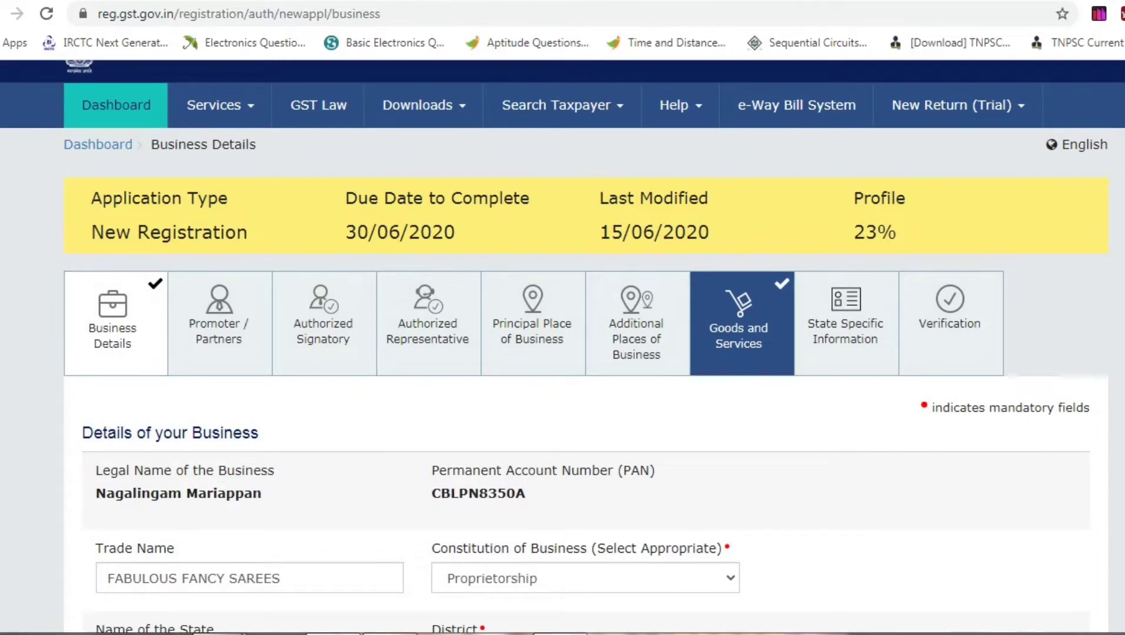
{"action": "scroll", "coordinate": [562, 347], "scroll_direction": "down", "scroll_amount": 3}
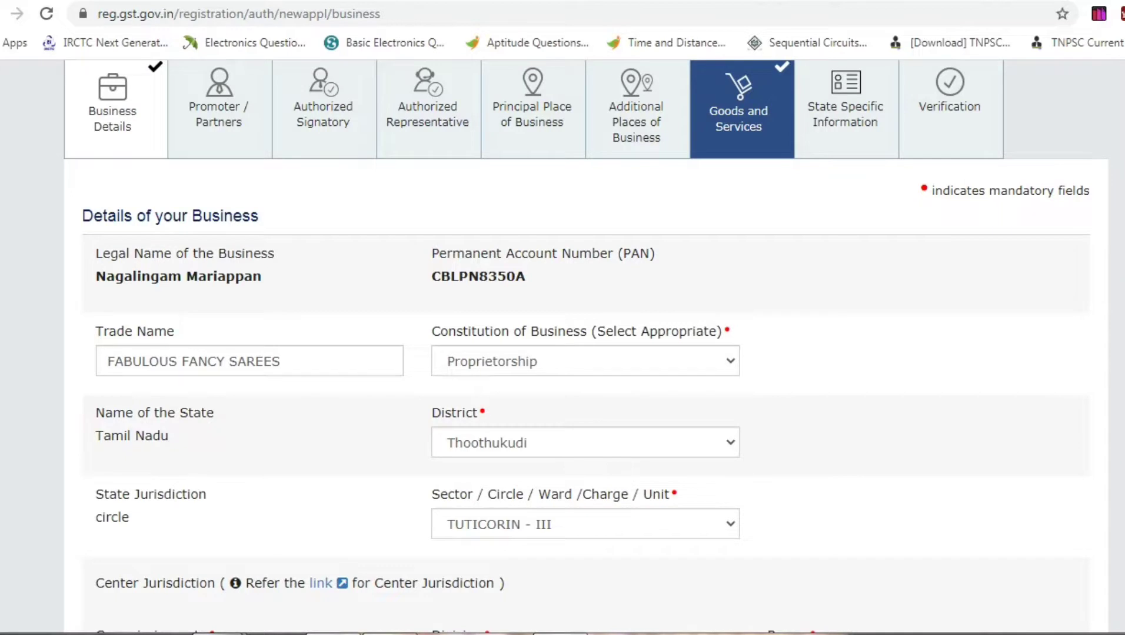
{"action": "scroll", "coordinate": [586, 347], "scroll_direction": "down", "scroll_amount": 1}
{"action": "left_click", "coordinate": [585, 302]}
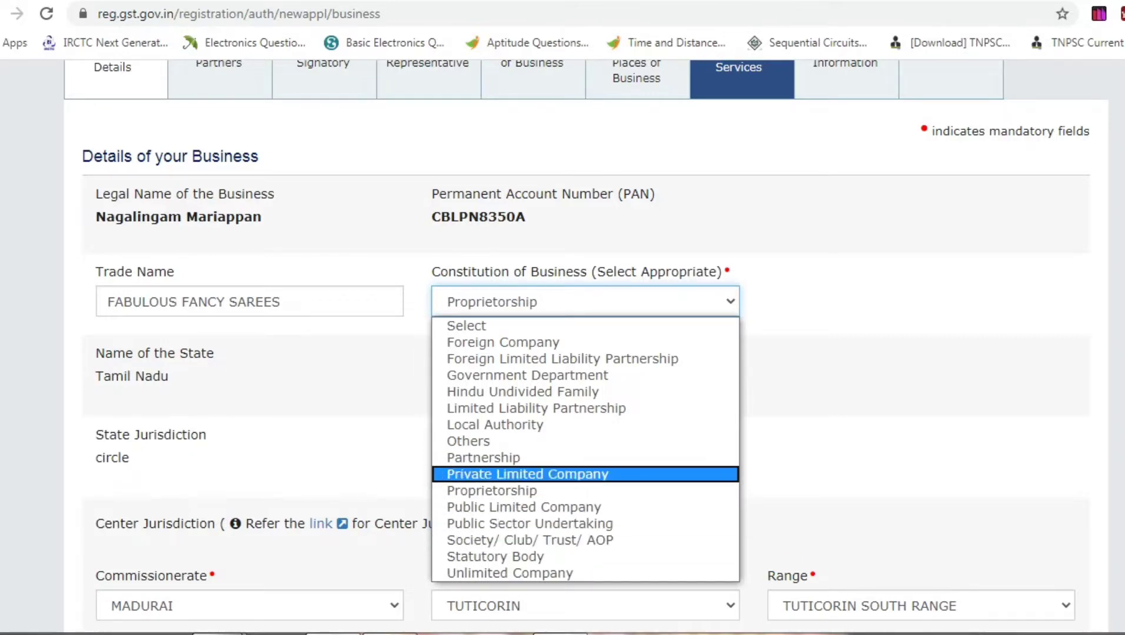
{"action": "left_click", "coordinate": [530, 491]}
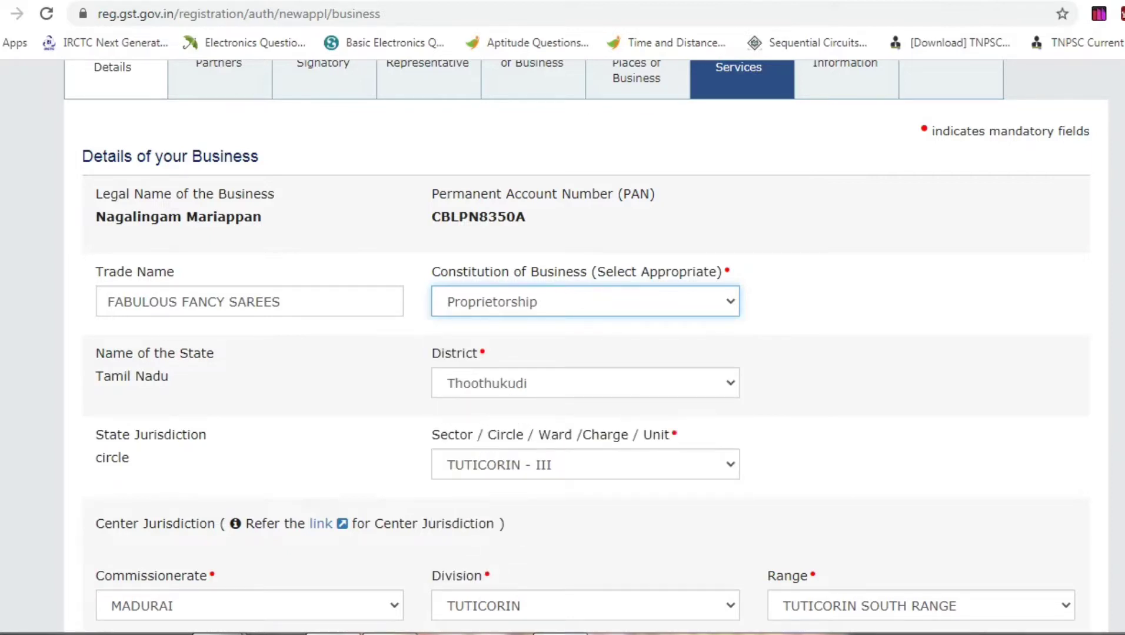
{"action": "left_click", "coordinate": [586, 383]}
{"action": "left_click", "coordinate": [586, 383]}
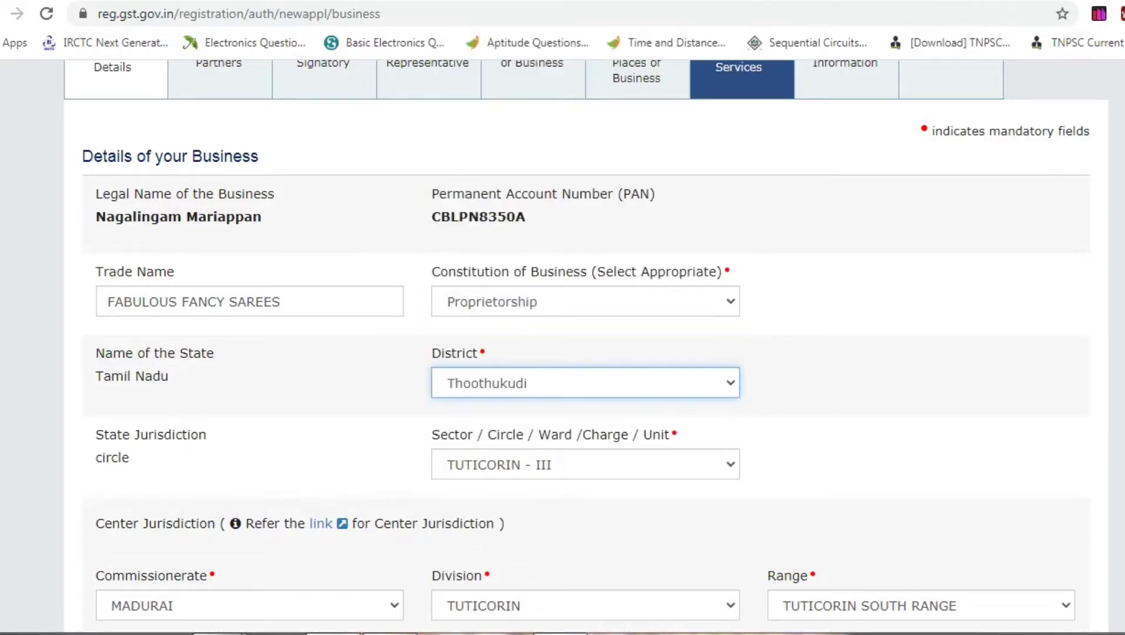
{"action": "left_click", "coordinate": [586, 465]}
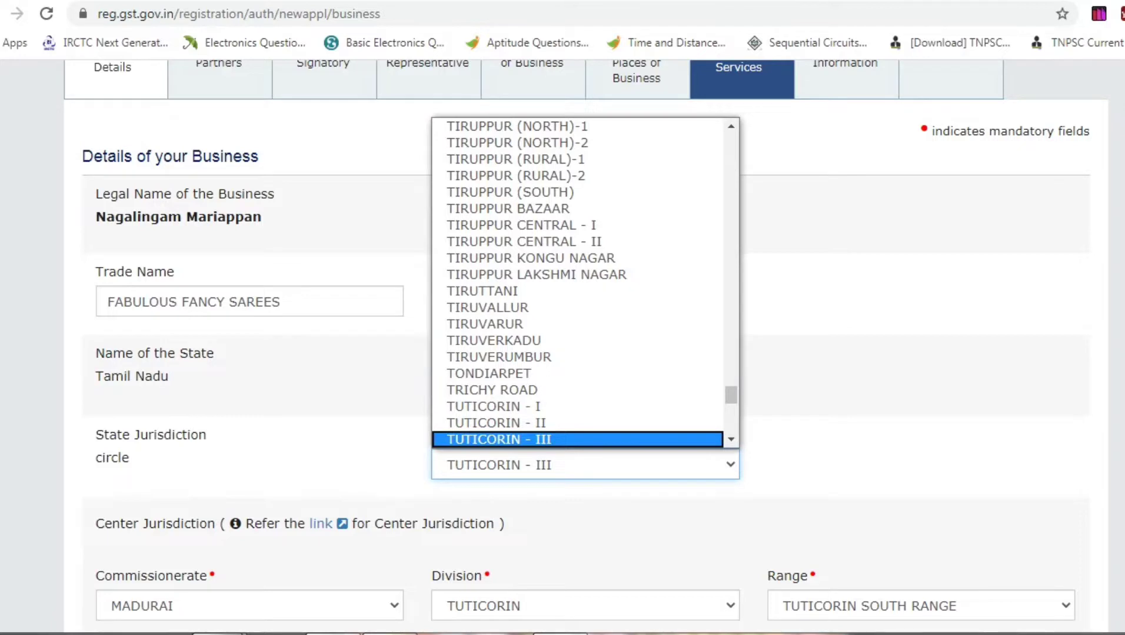
{"action": "key", "text": "Escape"}
{"action": "scroll", "coordinate": [585, 348], "scroll_direction": "down", "scroll_amount": 3}
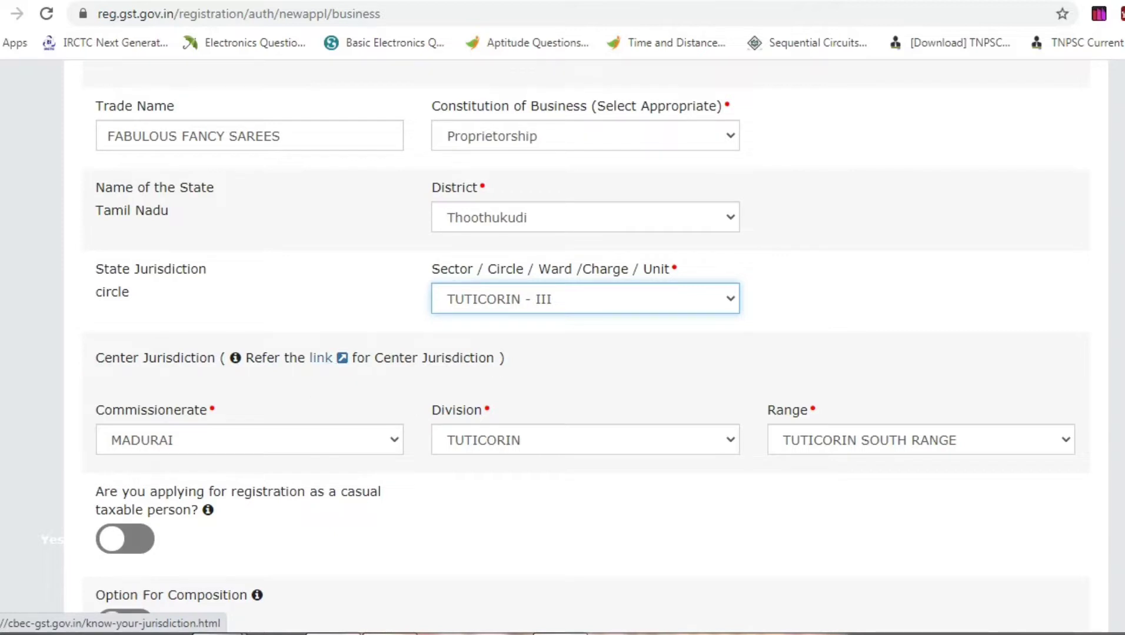
- Keep commissionerate MADURAI, choose 'Selling through e-Commerce portal' as reason, commencement date 12/06/2020
{"action": "left_click", "coordinate": [249, 440]}
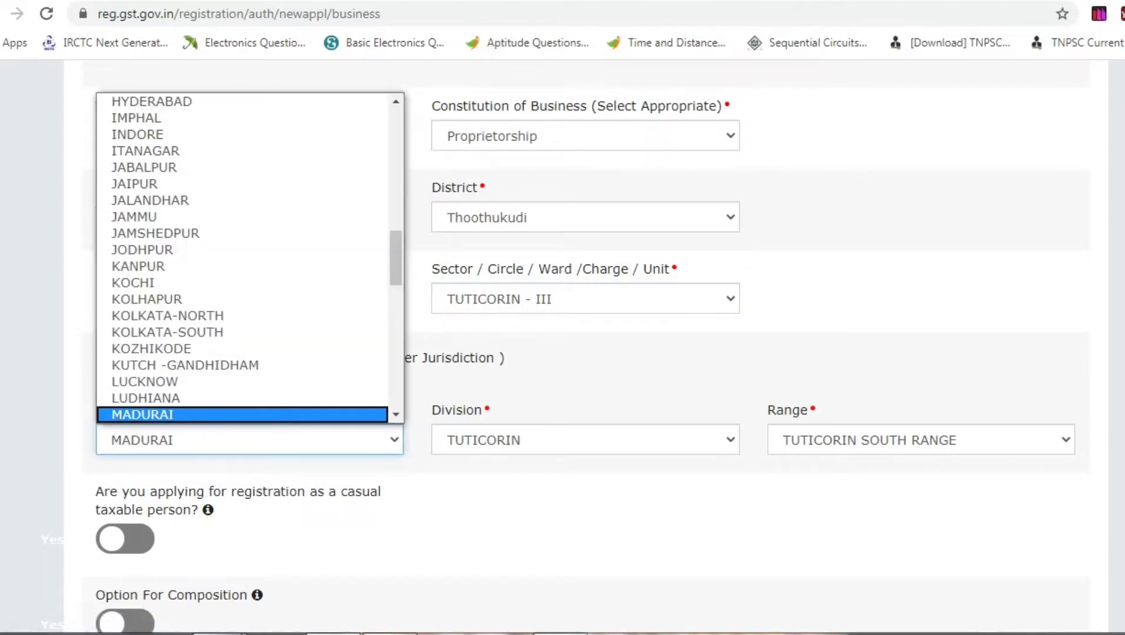
{"action": "key", "text": "Down"}
{"action": "key", "text": "Down"}
{"action": "scroll", "coordinate": [586, 347], "scroll_direction": "down", "scroll_amount": 1}
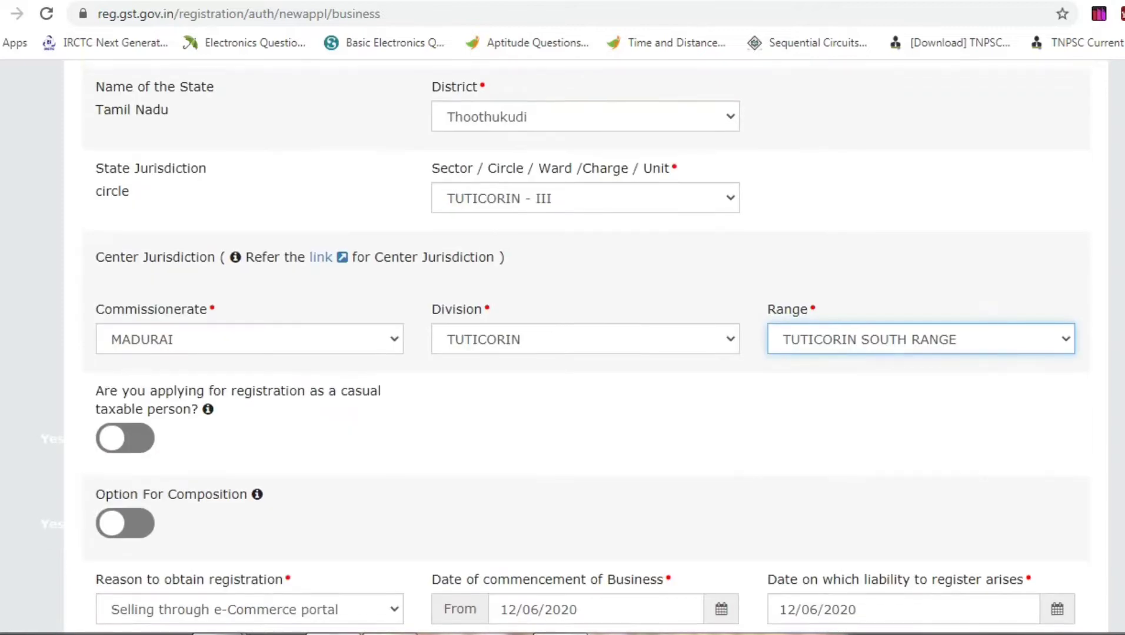
{"action": "scroll", "coordinate": [586, 347], "scroll_direction": "down", "scroll_amount": 2}
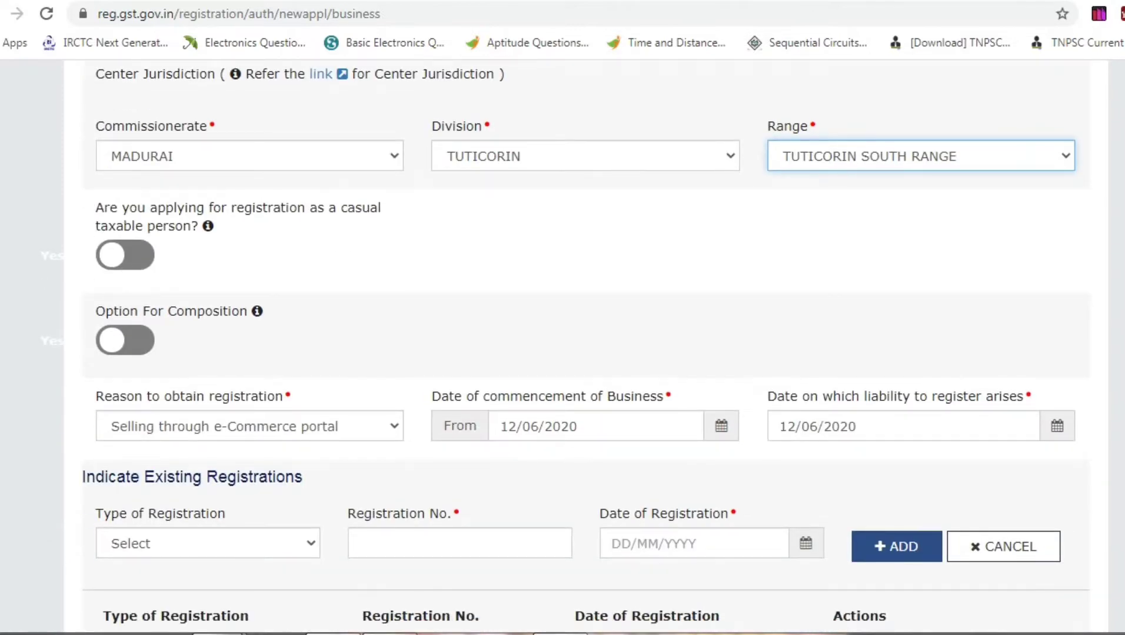
{"action": "left_click", "coordinate": [250, 427]}
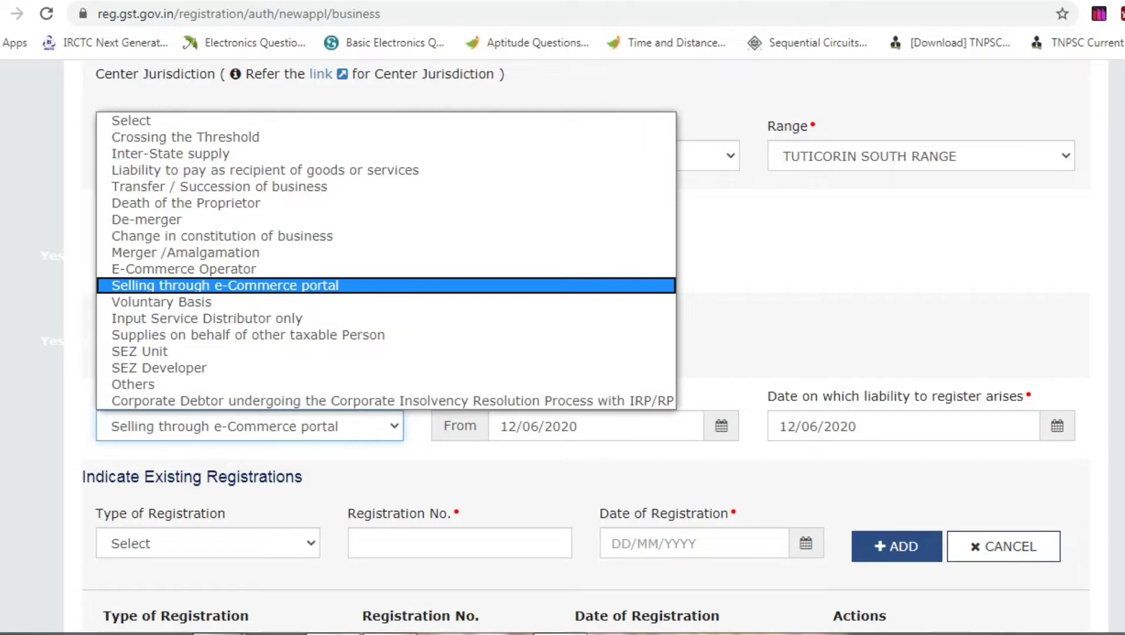
{"action": "left_click", "coordinate": [721, 426]}
{"action": "left_click", "coordinate": [686, 521]}
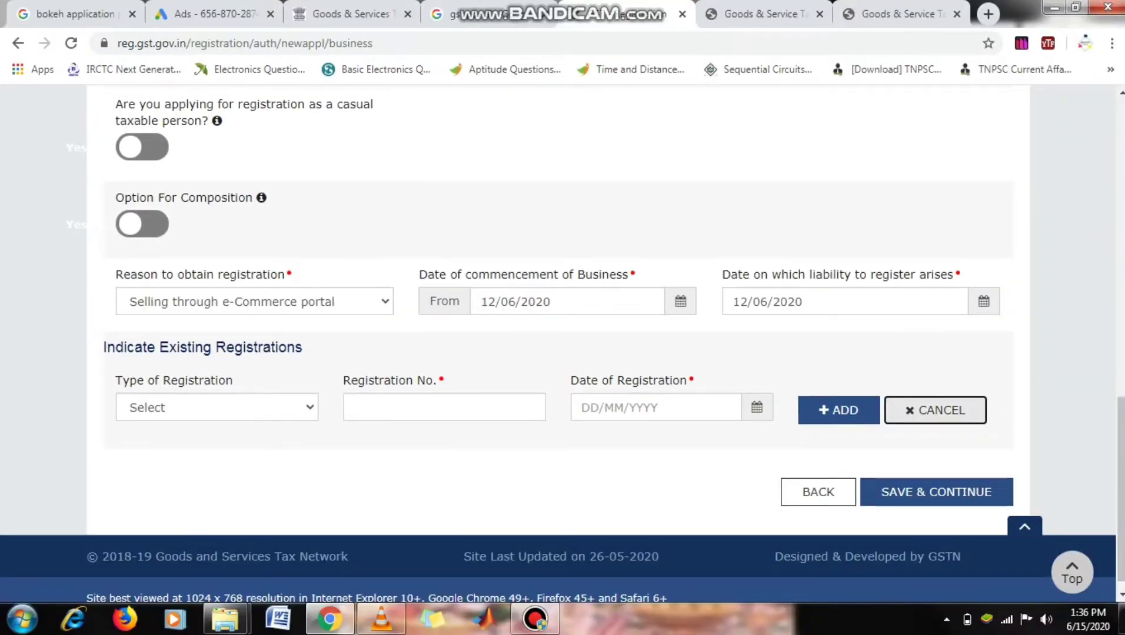
- Add an existing registration of type Others 'MSME' with the pasted number, dated 12/06/2020
{"action": "left_click", "coordinate": [839, 411]}
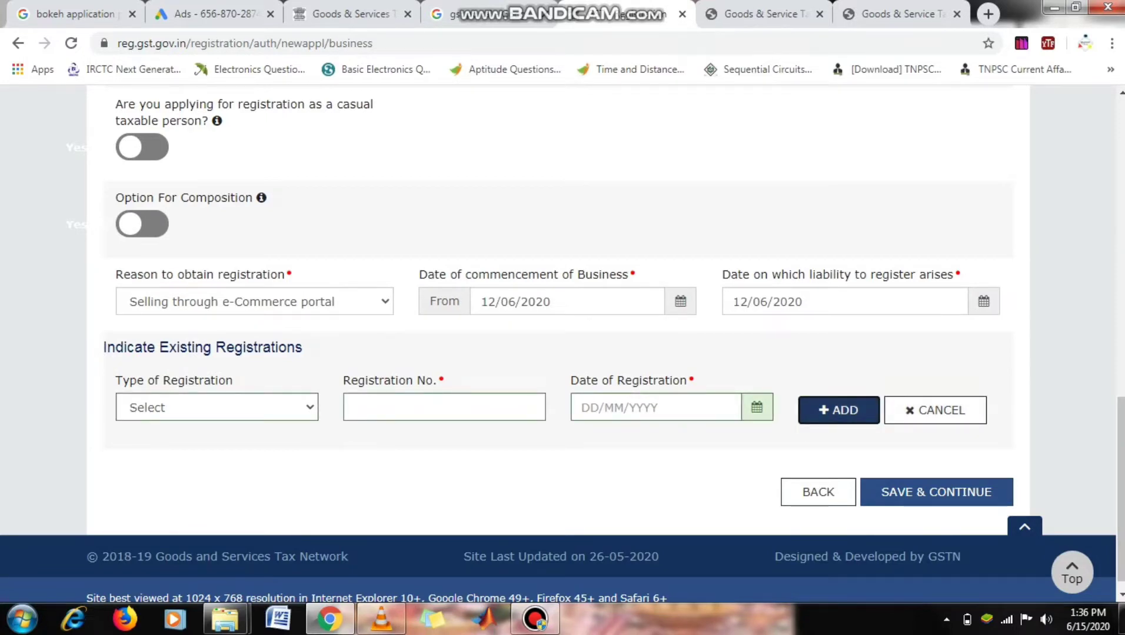
{"action": "left_click", "coordinate": [217, 407]}
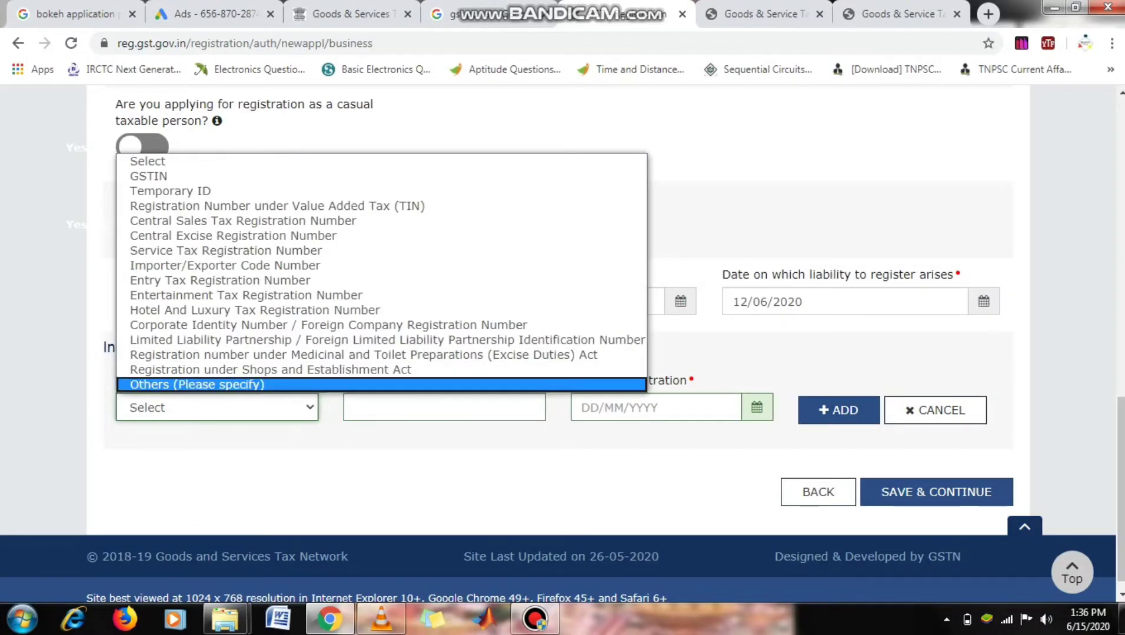
{"action": "key", "text": "Return"}
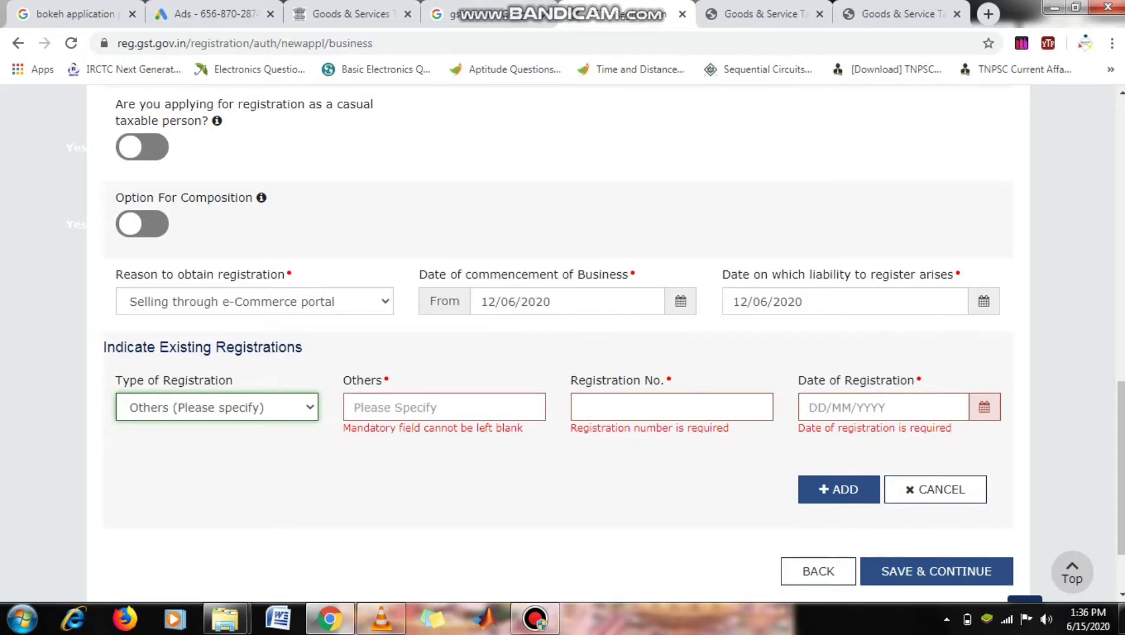
{"action": "left_click", "coordinate": [444, 407]}
{"action": "type", "text": "MSME"}
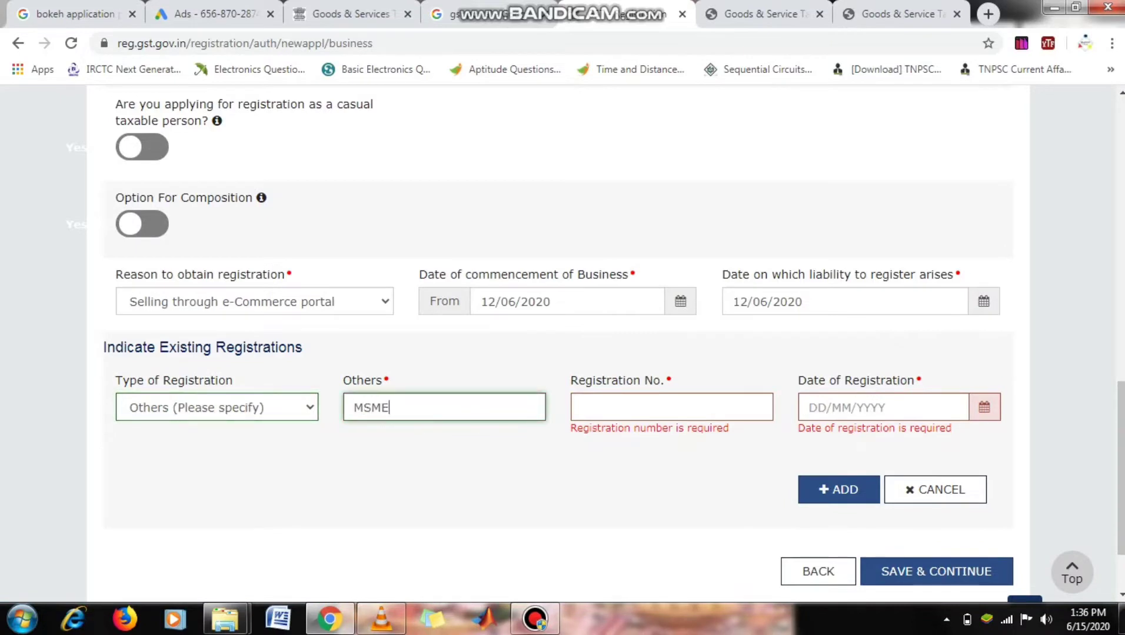
{"action": "left_click", "coordinate": [672, 407]}
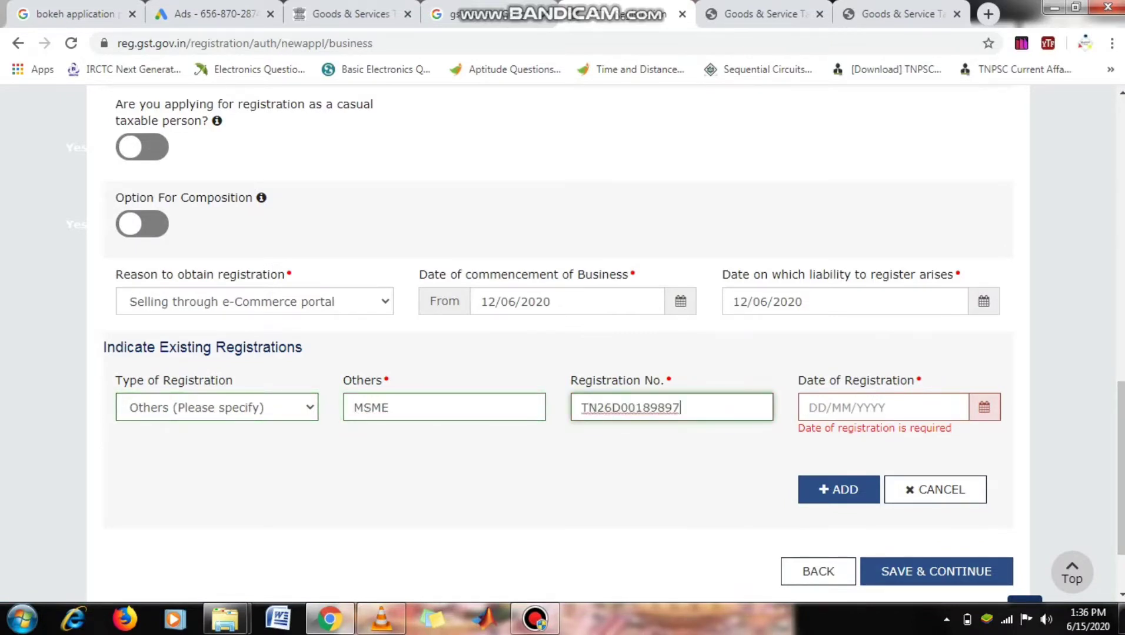
{"action": "left_click", "coordinate": [883, 407]}
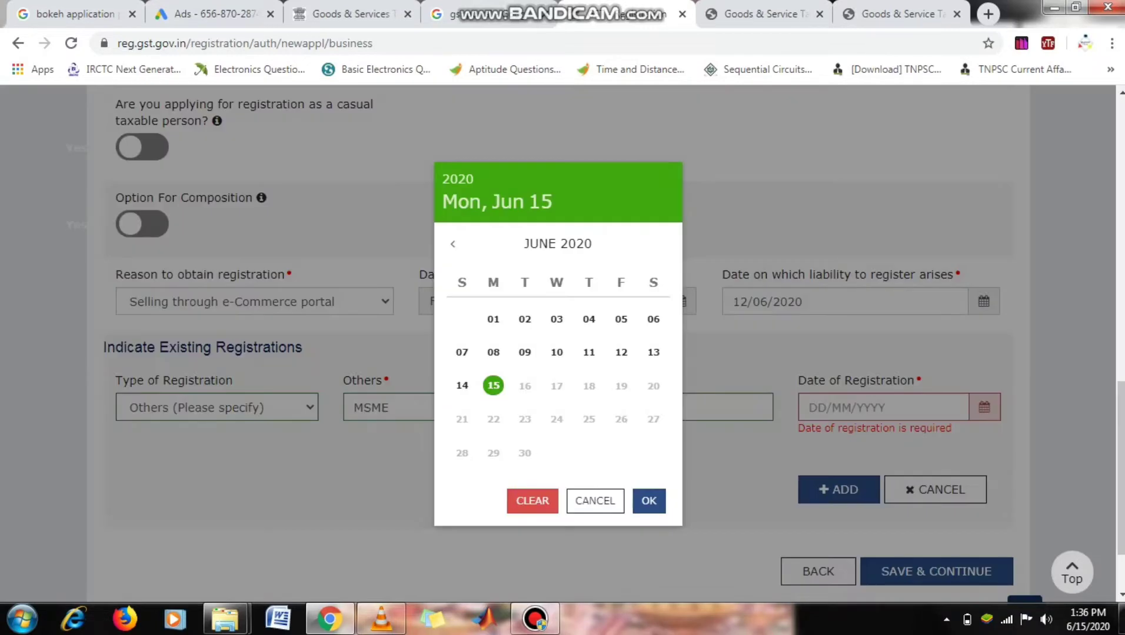
{"action": "left_click", "coordinate": [622, 352]}
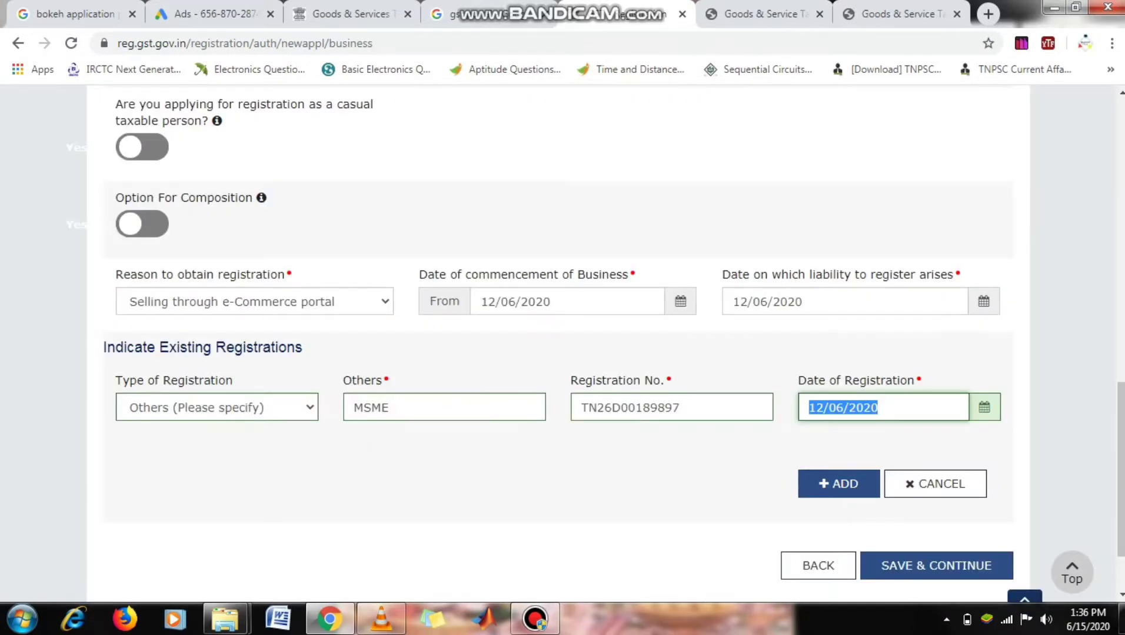
{"action": "left_click_drag", "start_coordinate": [1121, 471], "coordinate": [1121, 185]}
- Leave Business Details unsaved, review the Promoter / Partners form, then go to Authorized Signatory
{"action": "left_click", "coordinate": [227, 388]}
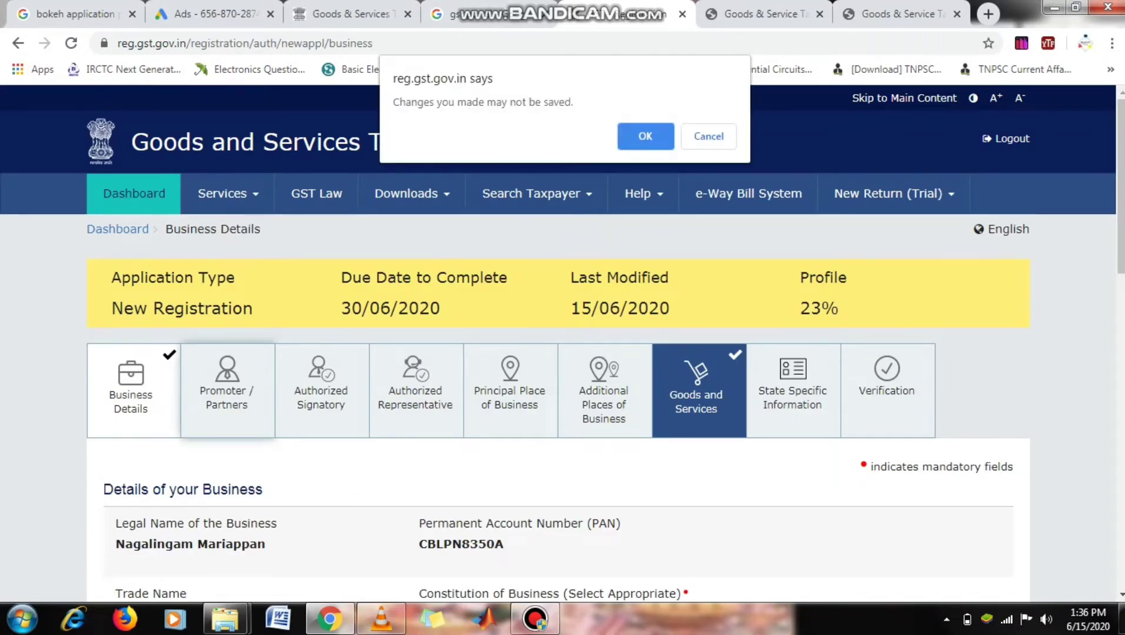
{"action": "left_click", "coordinate": [627, 137]}
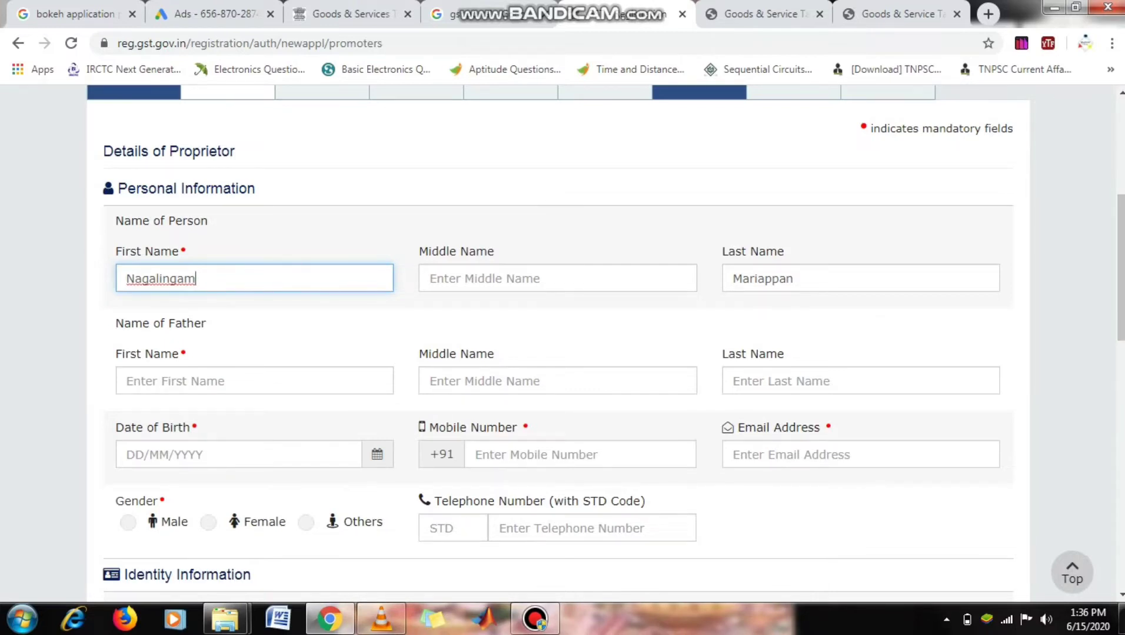
{"action": "left_click_drag", "start_coordinate": [1120, 268], "coordinate": [1121, 333]}
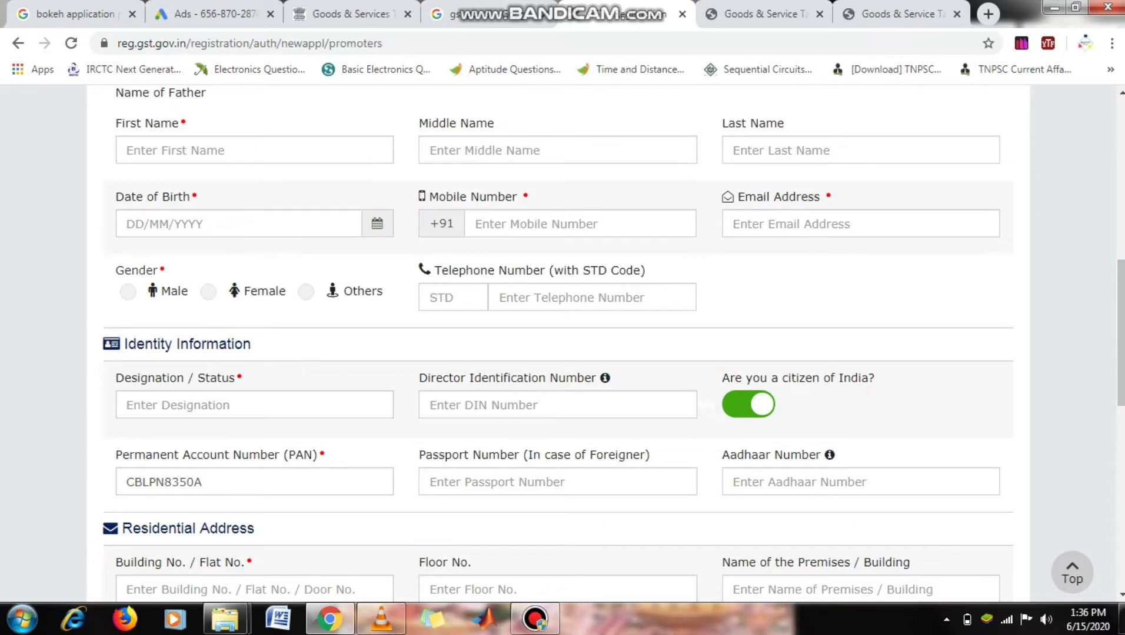
{"action": "left_click_drag", "start_coordinate": [1121, 333], "coordinate": [1120, 350]}
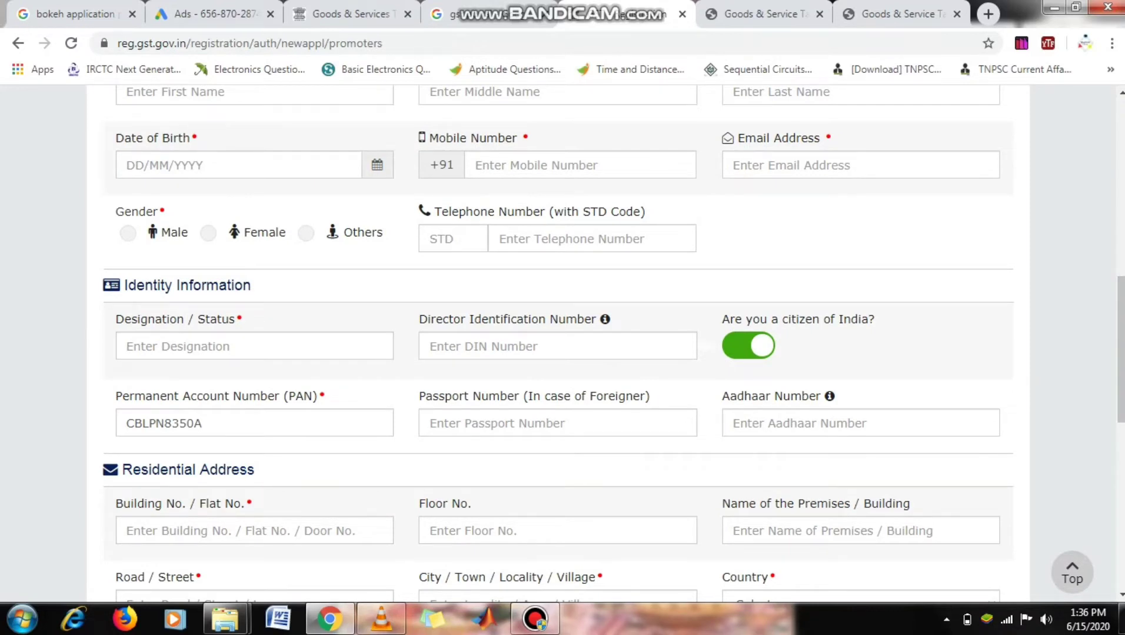
{"action": "mouse_move", "coordinate": [605, 318]}
{"action": "left_click_drag", "start_coordinate": [1121, 349], "coordinate": [1121, 495]}
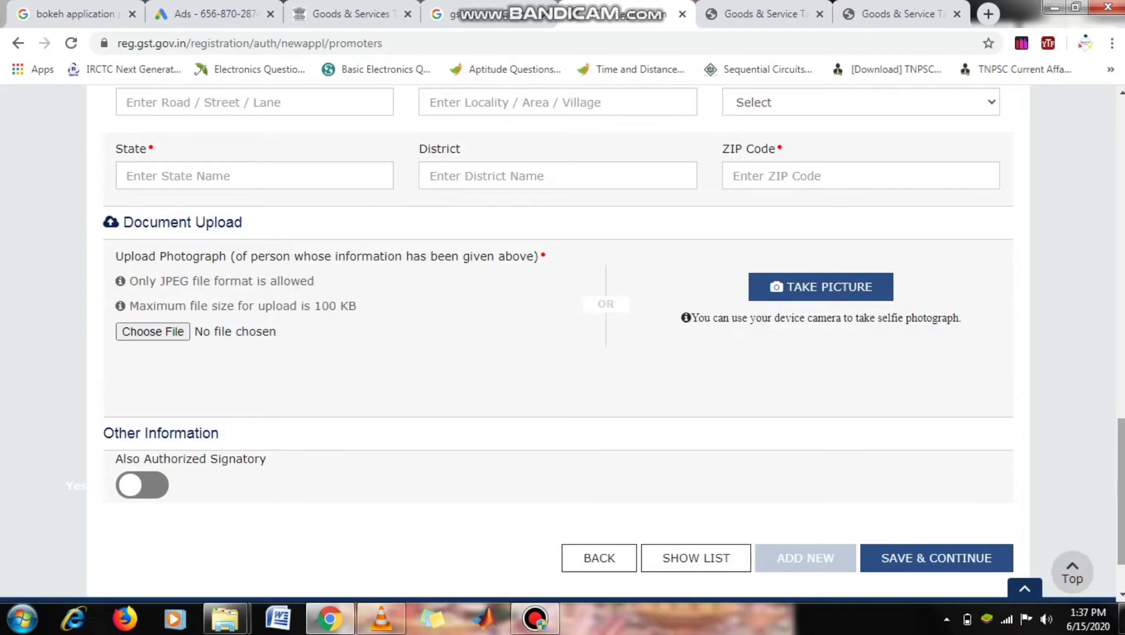
{"action": "left_click_drag", "start_coordinate": [1120, 495], "coordinate": [1120, 472]}
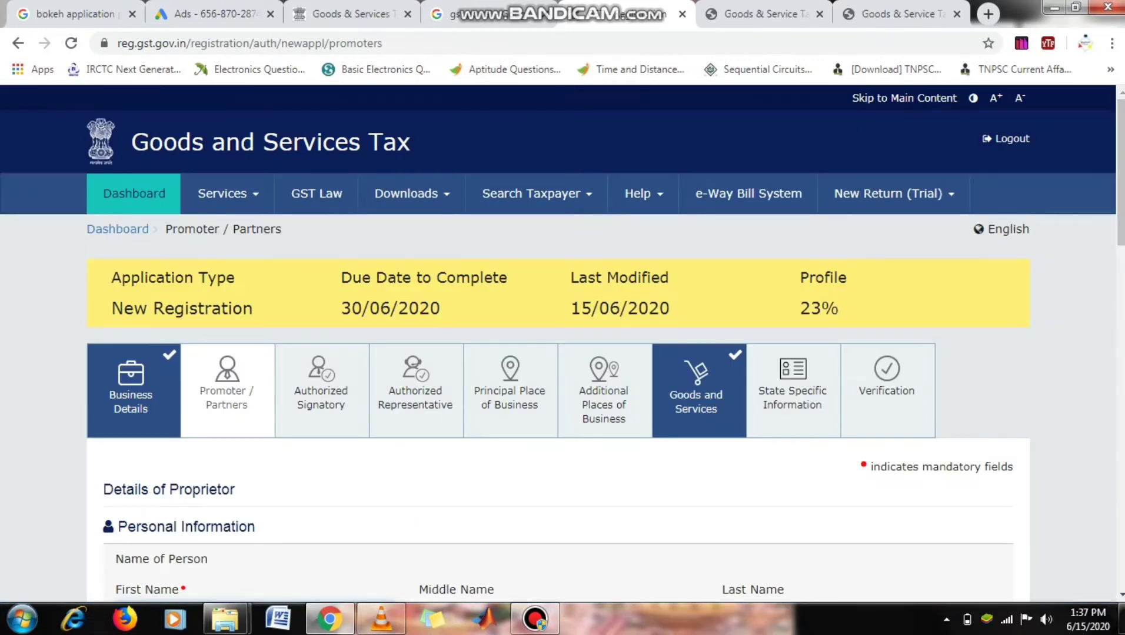
{"action": "left_click", "coordinate": [321, 390]}
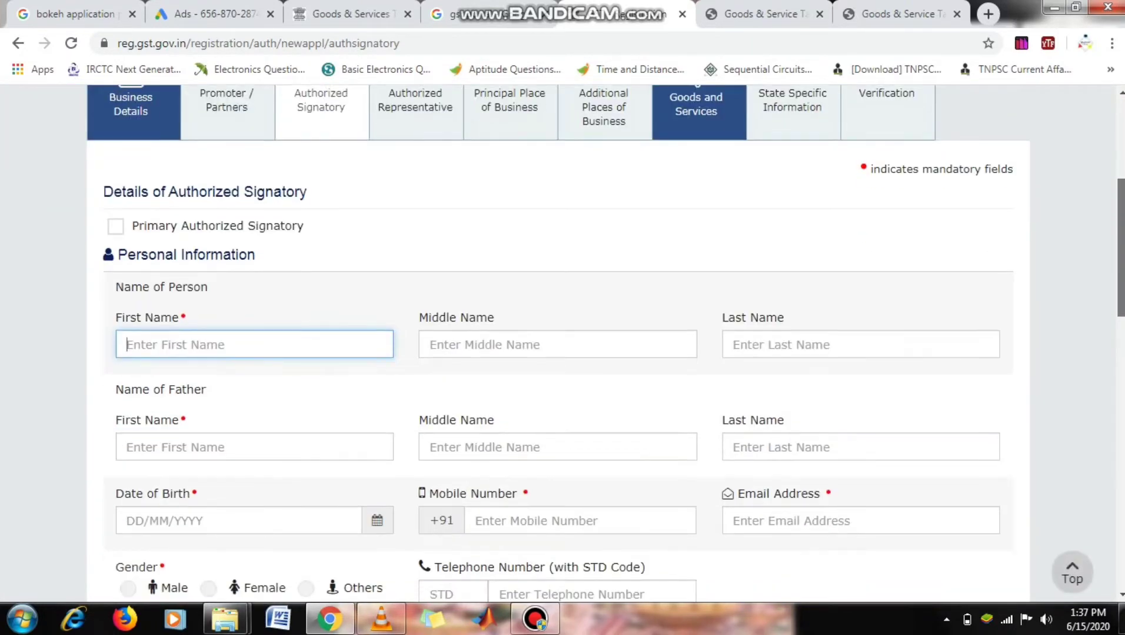
- Skim the Authorized Signatory and Authorized Representative forms, then go to Principal Place of Business
{"action": "scroll", "coordinate": [558, 343], "scroll_direction": "down", "scroll_amount": 1}
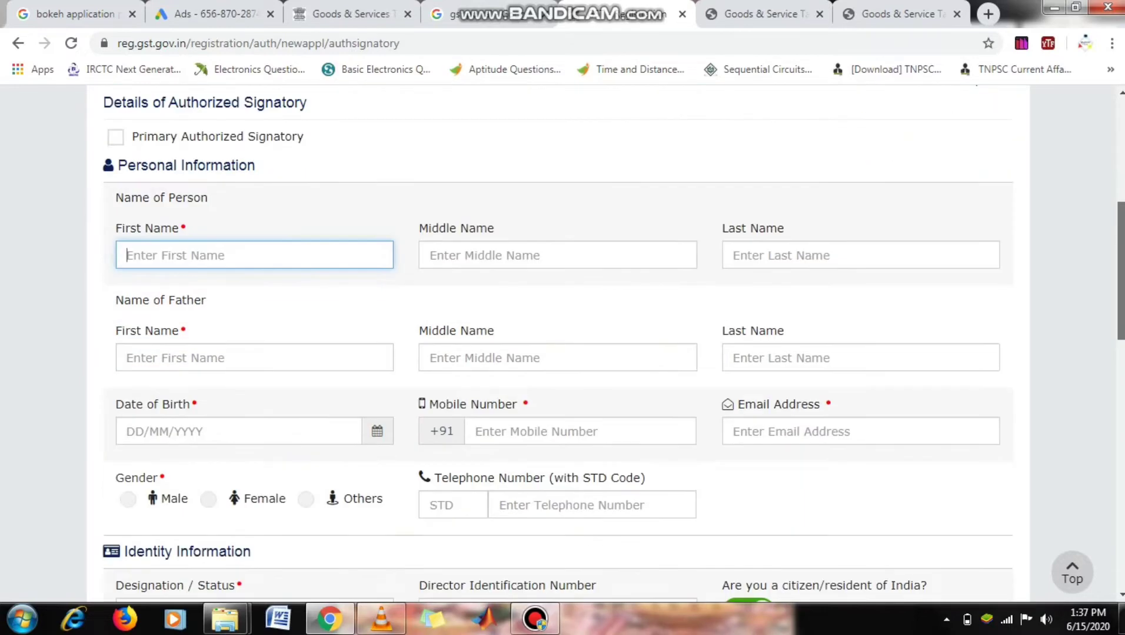
{"action": "scroll", "coordinate": [558, 348], "scroll_direction": "down", "scroll_amount": 1}
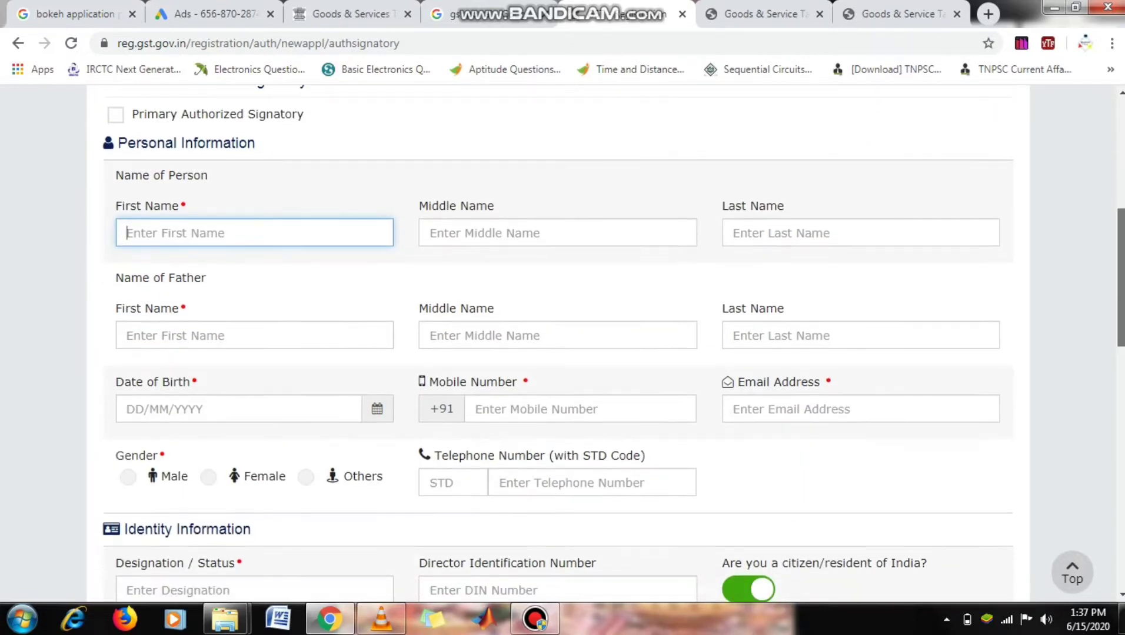
{"action": "left_click_drag", "start_coordinate": [1122, 277], "coordinate": [1121, 275]}
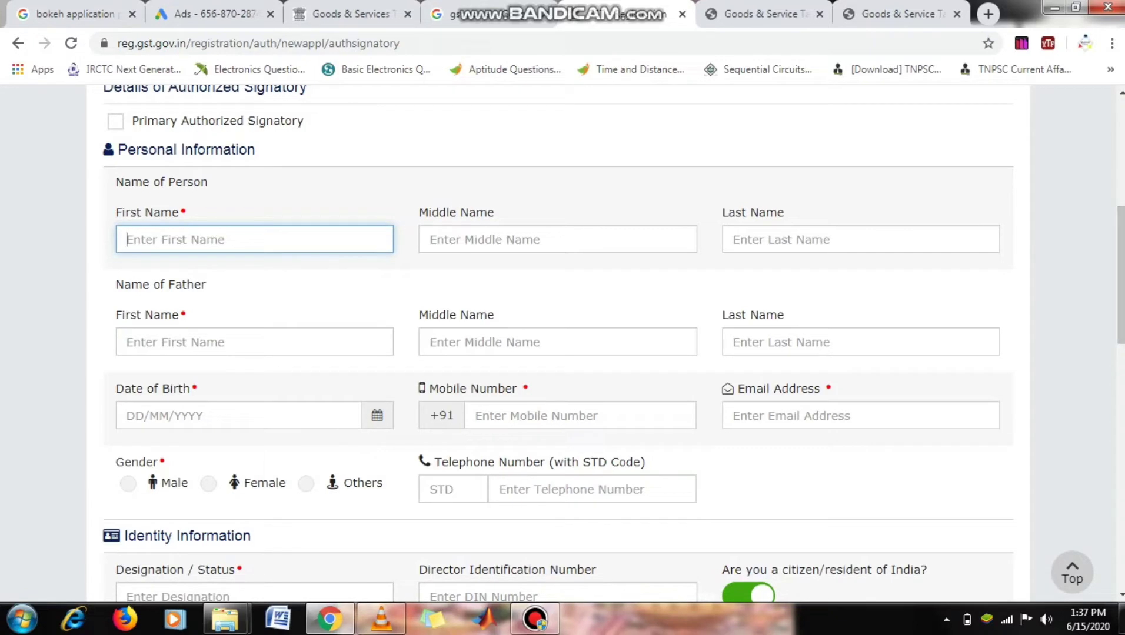
{"action": "left_click_drag", "start_coordinate": [1121, 275], "coordinate": [1122, 165]}
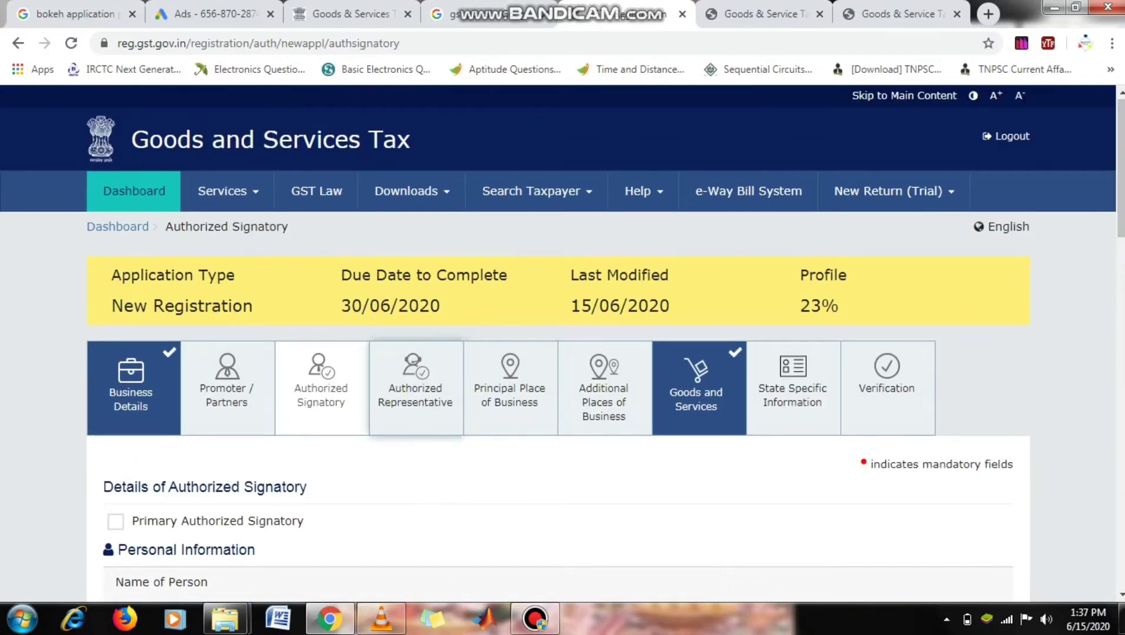
{"action": "left_click", "coordinate": [414, 388]}
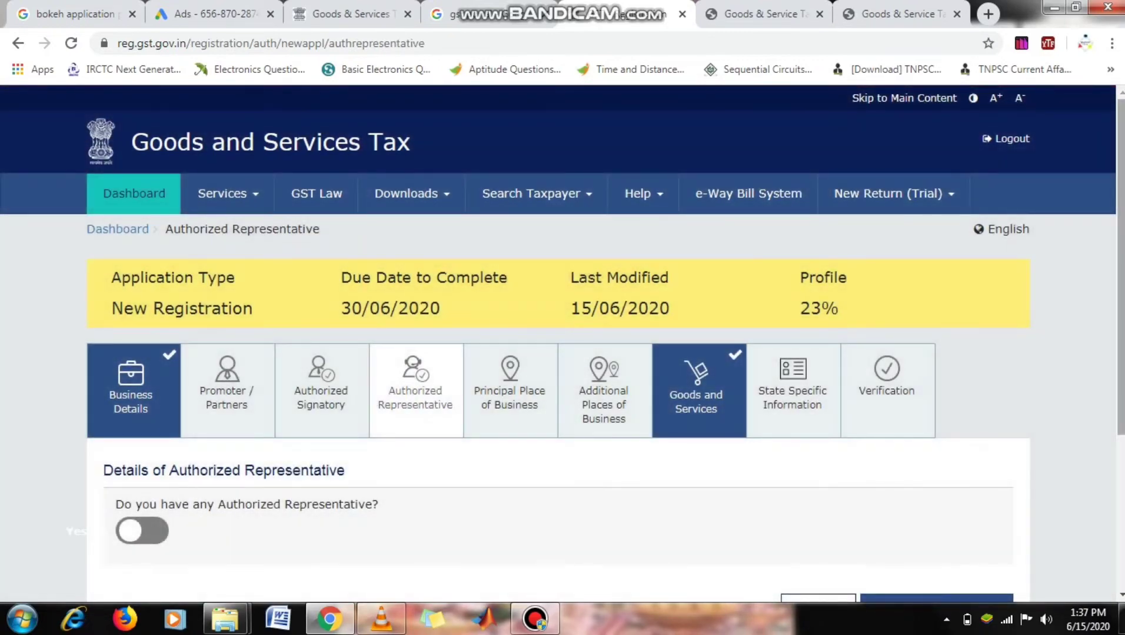
{"action": "left_click_drag", "start_coordinate": [1121, 276], "coordinate": [1121, 350]}
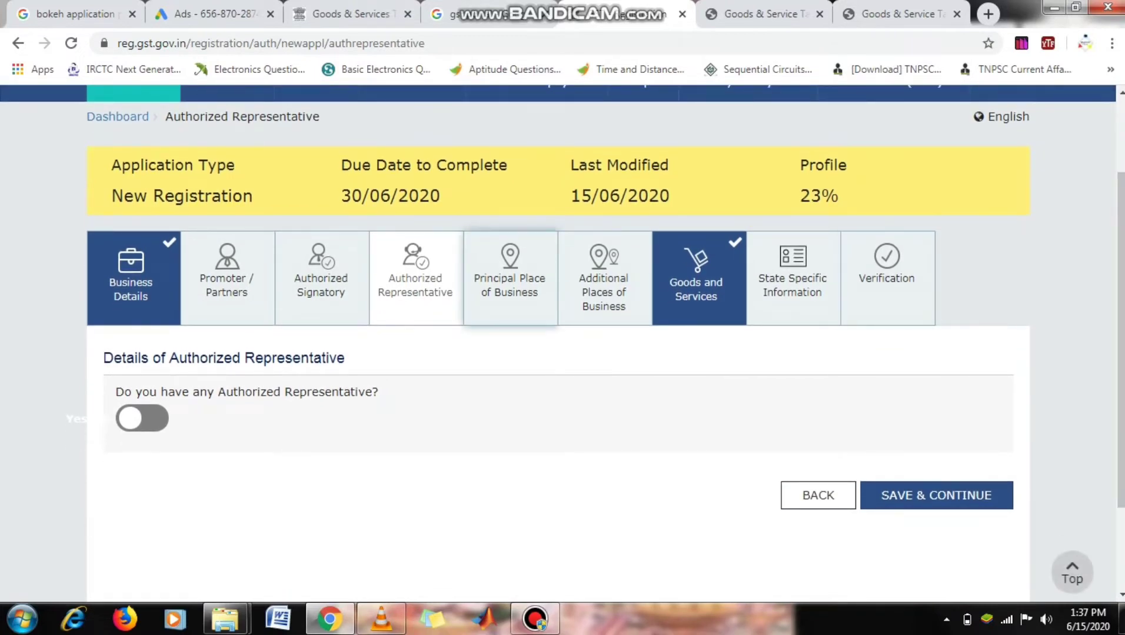
{"action": "left_click", "coordinate": [510, 276]}
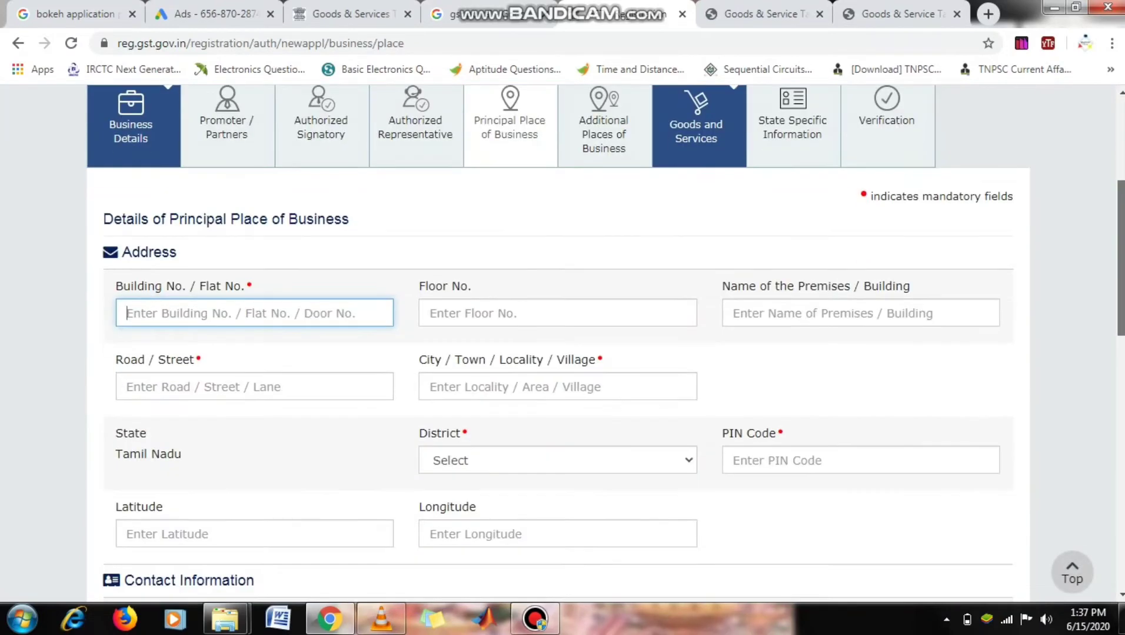
- Set premises possession to Own and choose Legal ownership document as proof
{"action": "left_click_drag", "start_coordinate": [1120, 254], "coordinate": [1120, 428]}
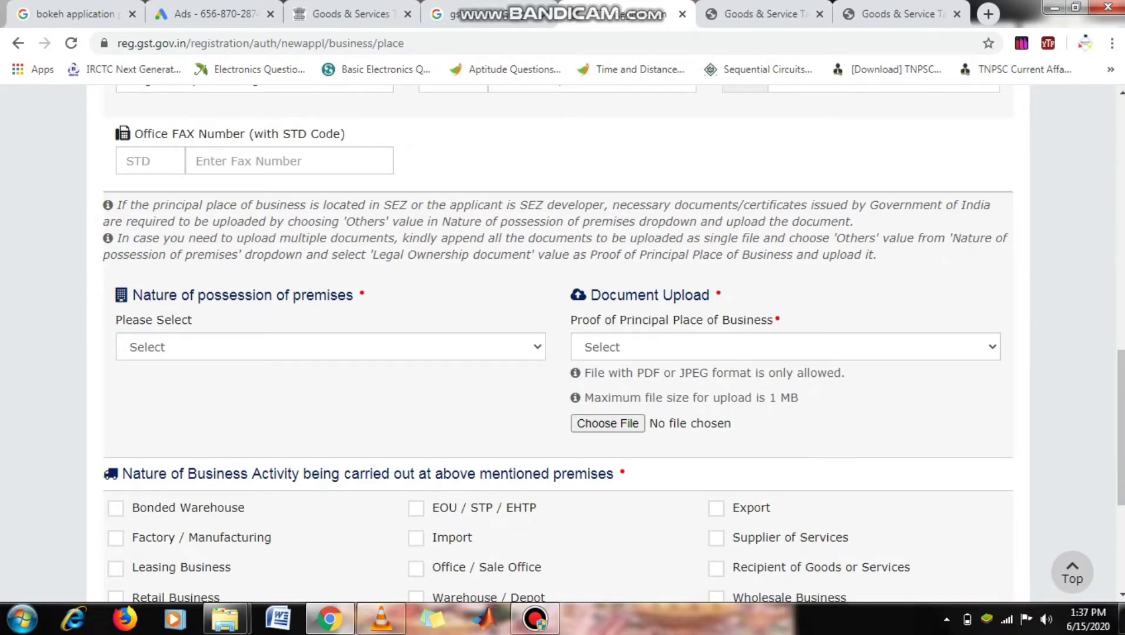
{"action": "left_click", "coordinate": [330, 347]}
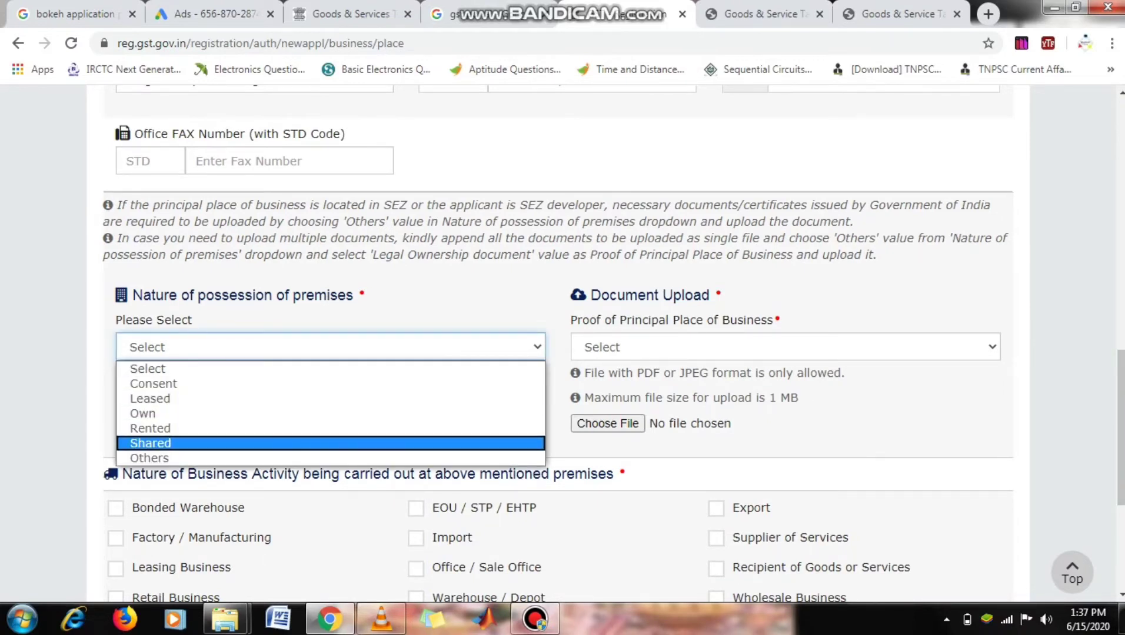
{"action": "left_click", "coordinate": [785, 347]}
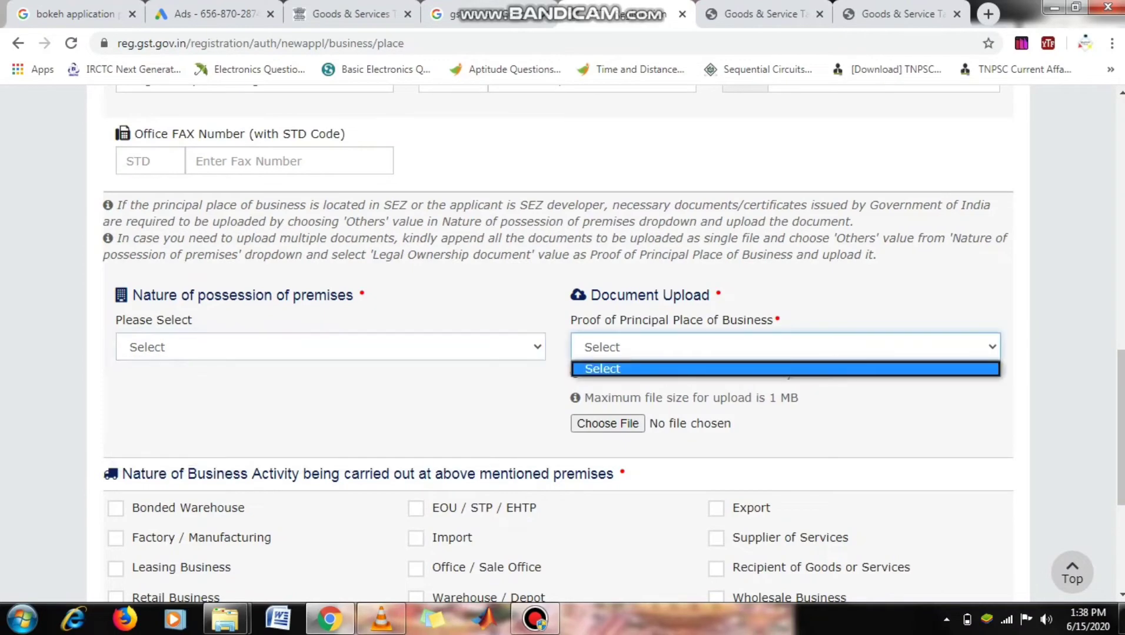
{"action": "left_click", "coordinate": [871, 412]}
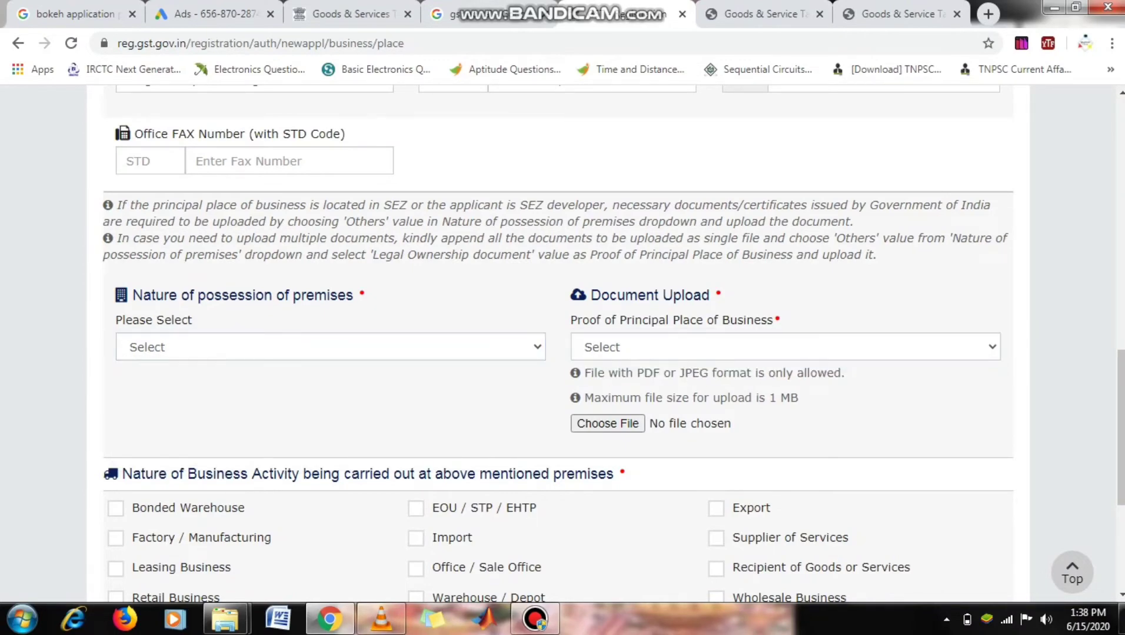
{"action": "scroll", "coordinate": [558, 346], "scroll_direction": "down", "scroll_amount": 2}
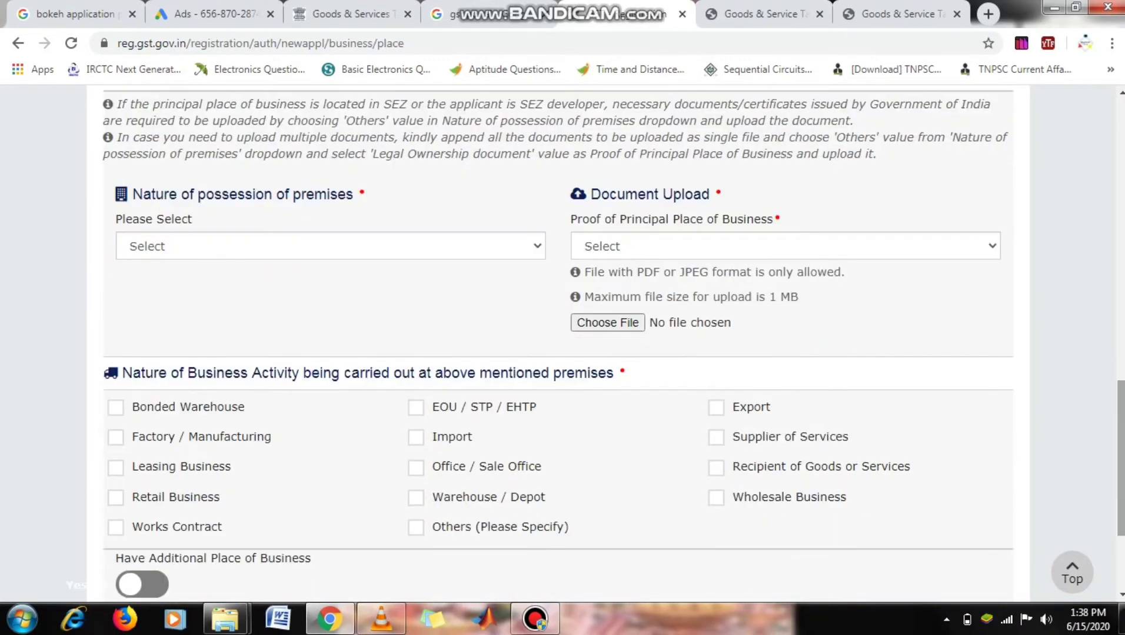
{"action": "left_click", "coordinate": [331, 246]}
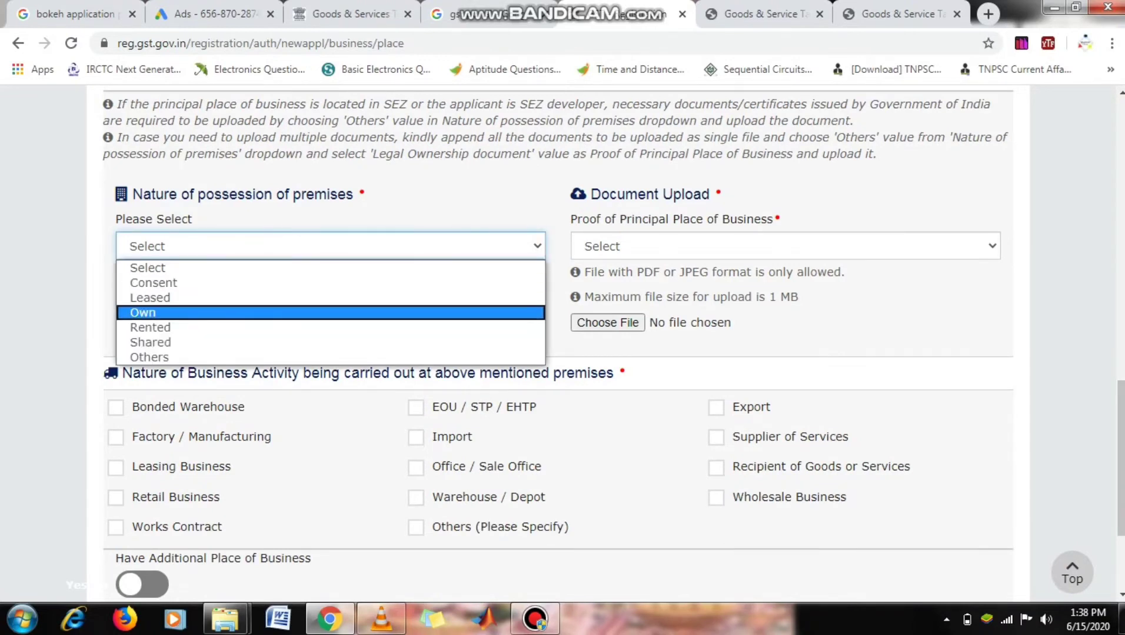
{"action": "left_click", "coordinate": [331, 314]}
{"action": "left_click", "coordinate": [786, 246]}
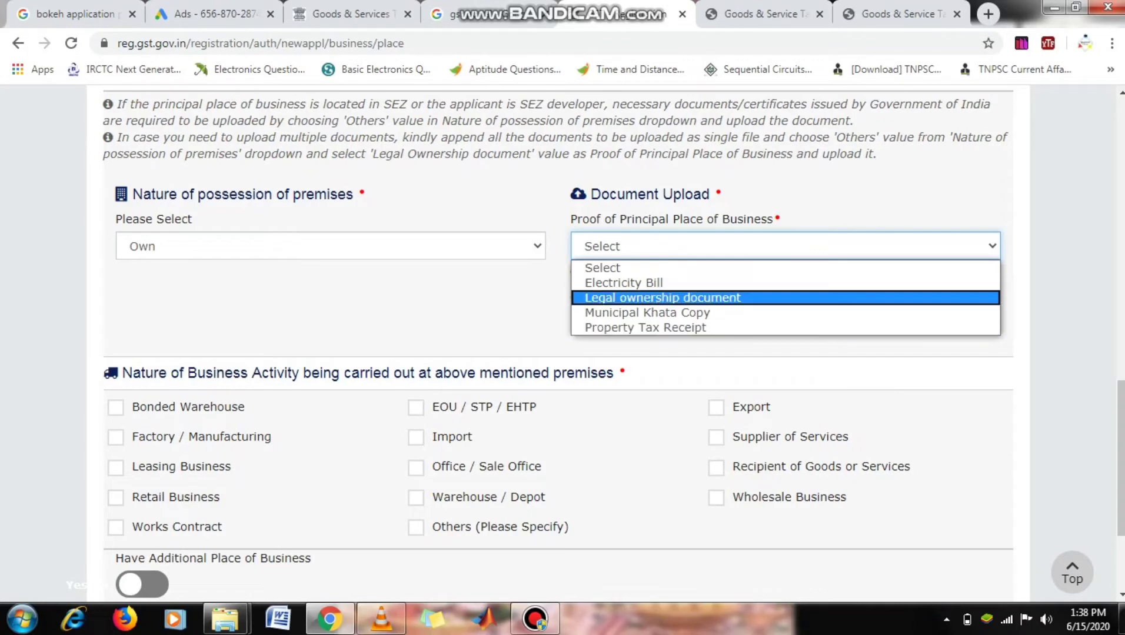
{"action": "left_click", "coordinate": [500, 299]}
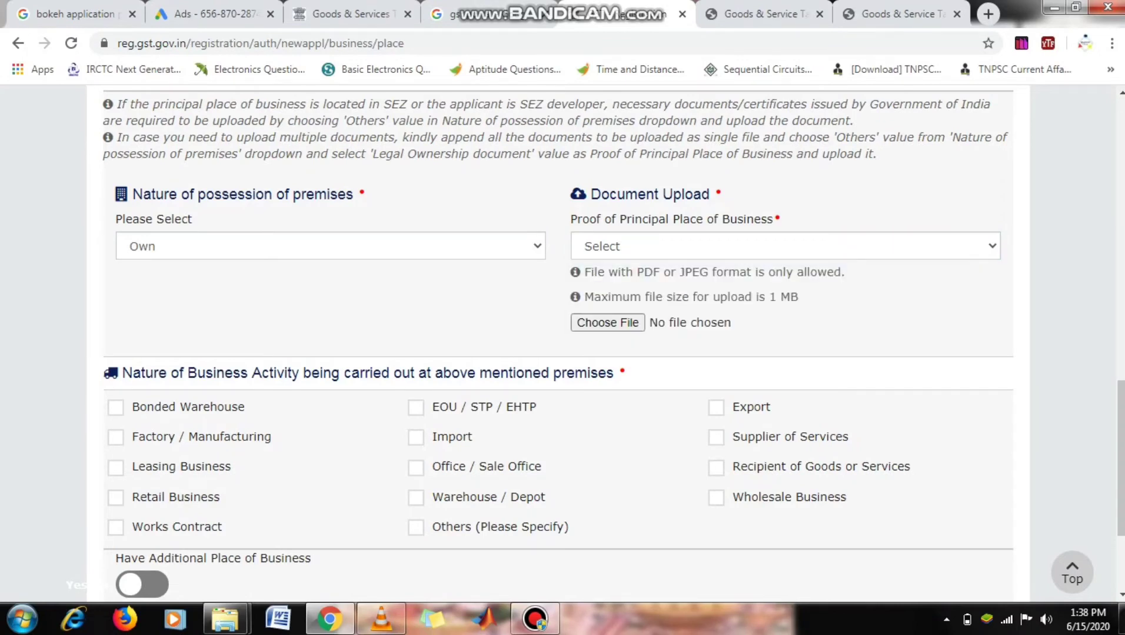
{"action": "scroll", "coordinate": [595, 344], "scroll_direction": "down", "scroll_amount": 1}
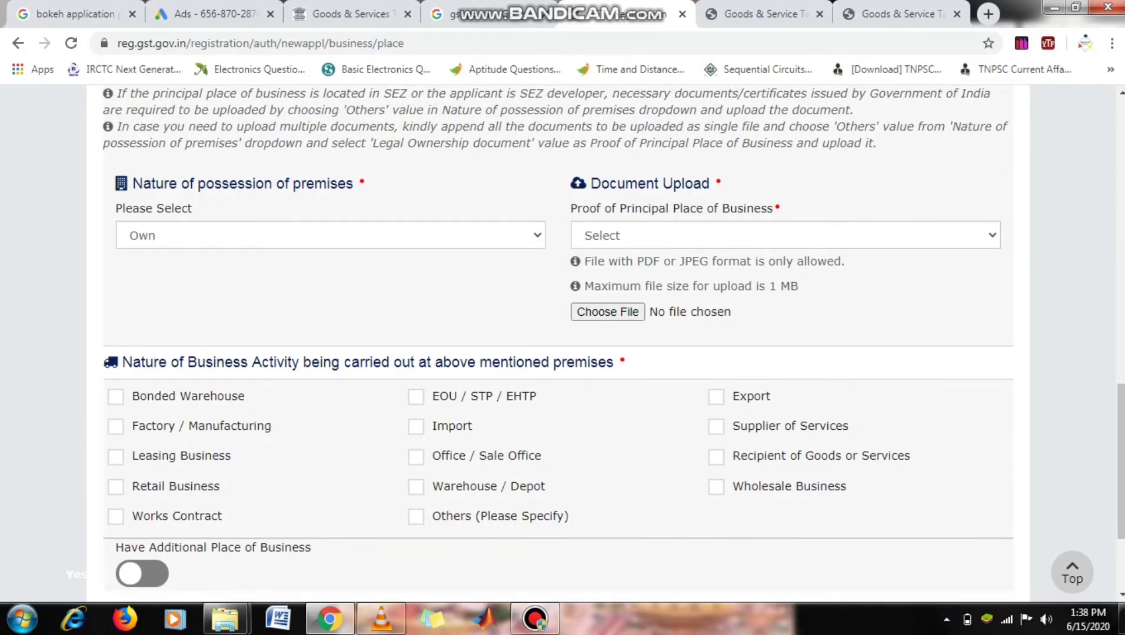
- Tick Retail Business and Wholesale Business as premises activities and save
{"action": "left_click", "coordinate": [116, 486]}
{"action": "left_click", "coordinate": [716, 487]}
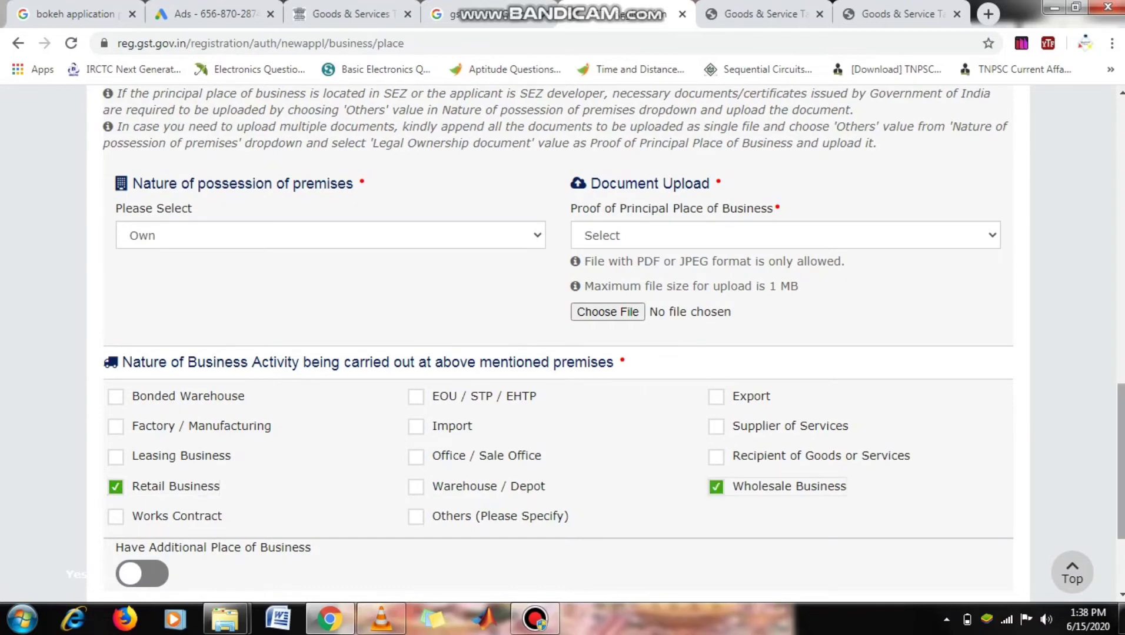
{"action": "left_click_drag", "start_coordinate": [1122, 461], "coordinate": [1121, 509]}
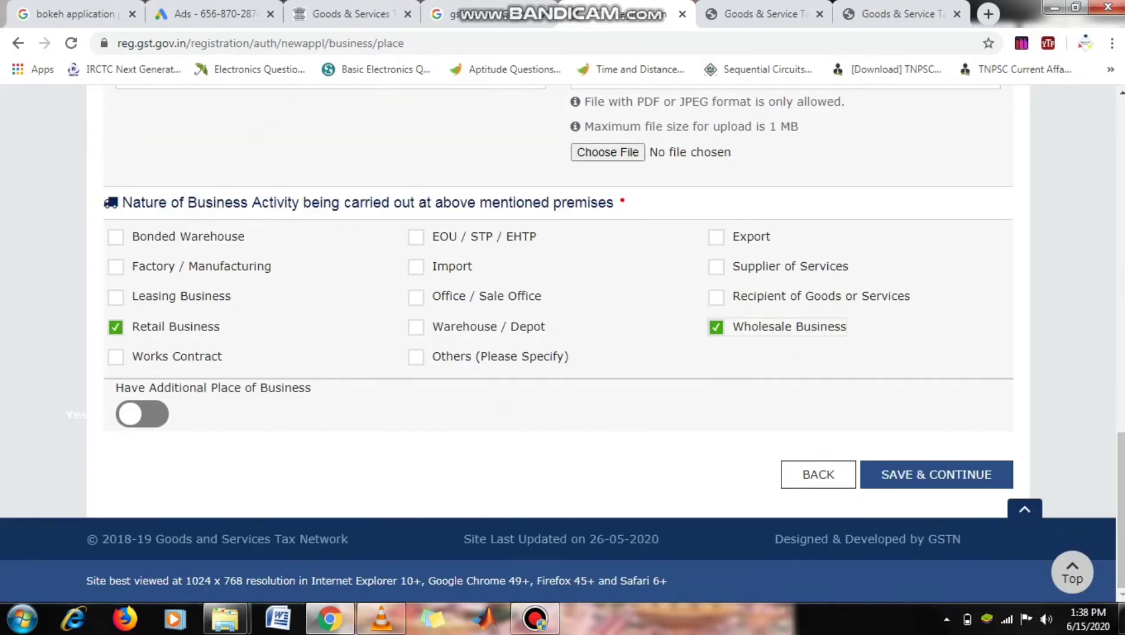
{"action": "left_click", "coordinate": [936, 475]}
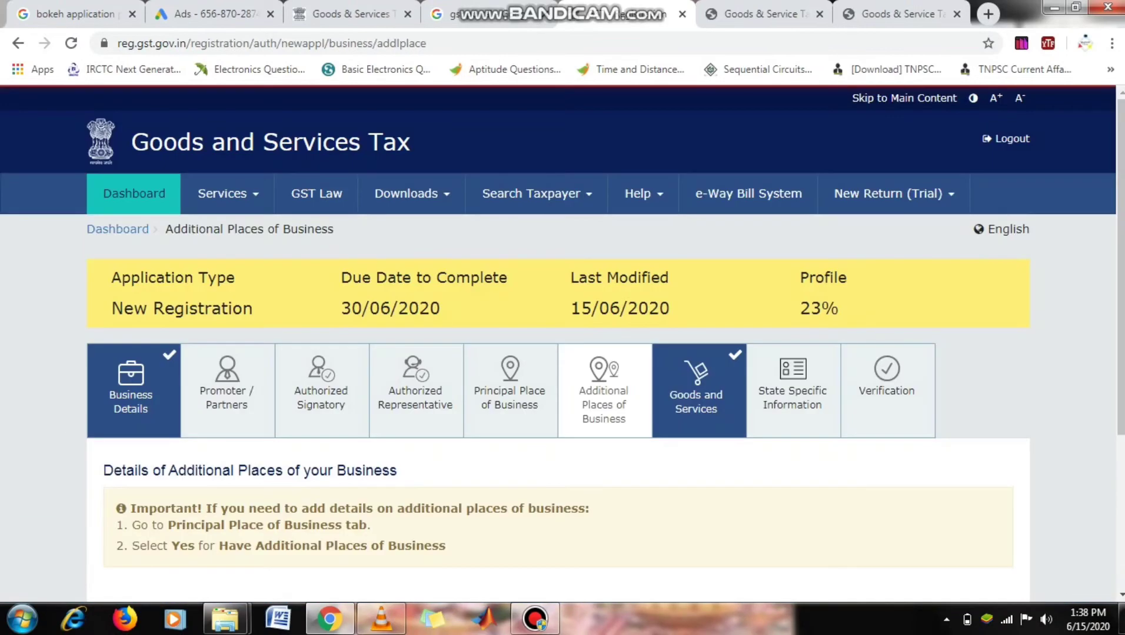
- Proceed to the Goods and Services step of the registration
{"action": "left_click_drag", "start_coordinate": [1121, 353], "coordinate": [1121, 426]}
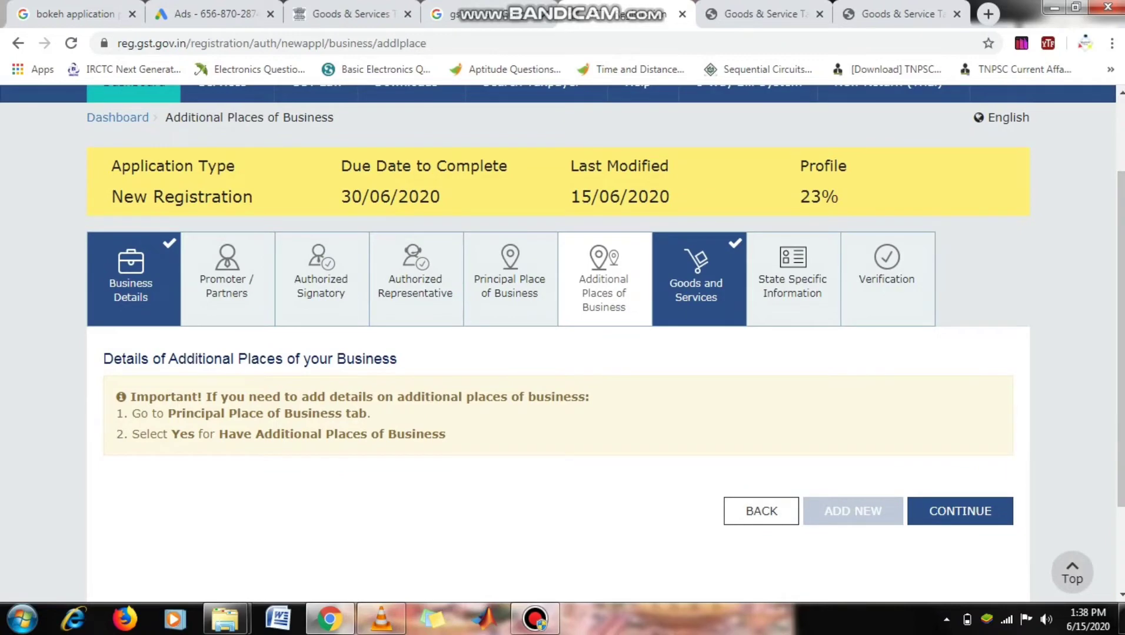
{"action": "left_click", "coordinate": [793, 280]}
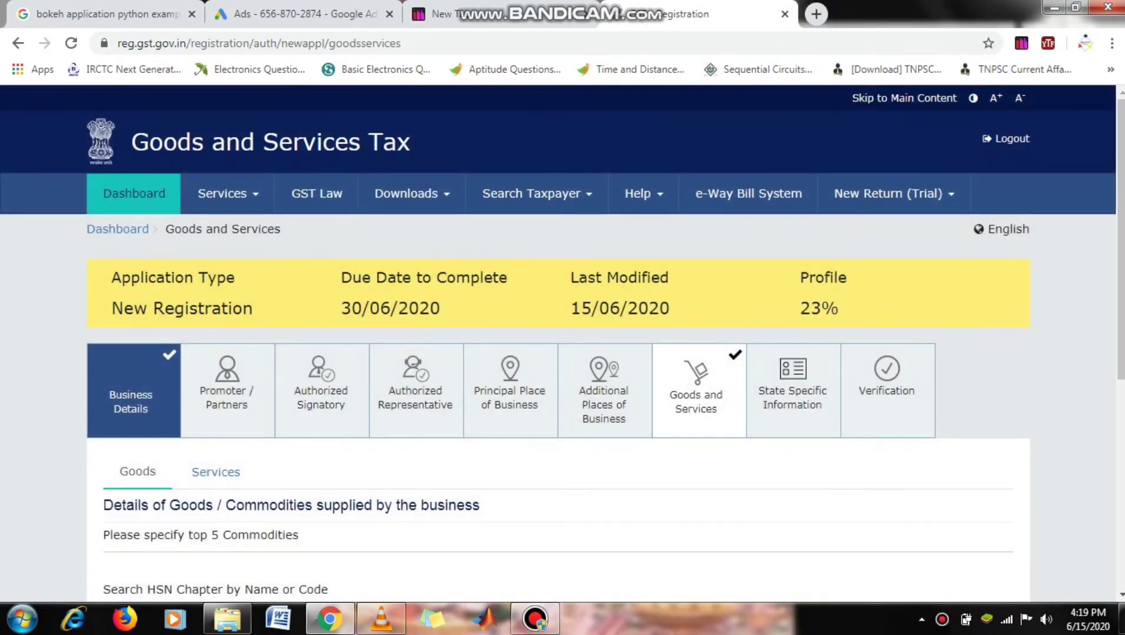
{"action": "scroll", "coordinate": [562, 347], "scroll_direction": "down", "scroll_amount": 3}
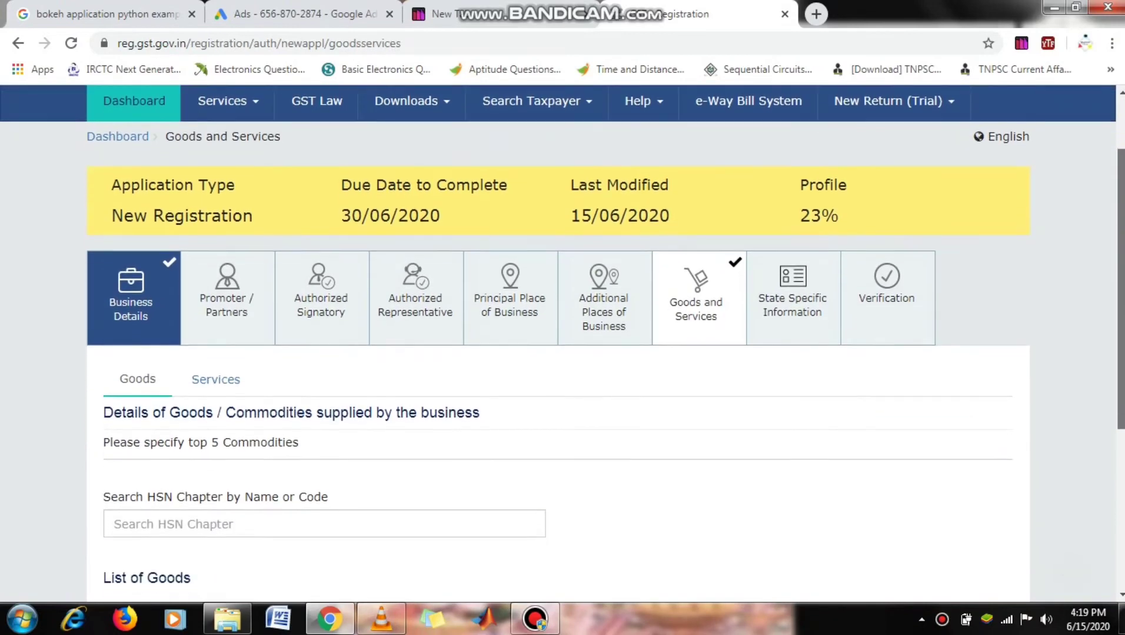
{"action": "scroll", "coordinate": [562, 347], "scroll_direction": "down", "scroll_amount": 2}
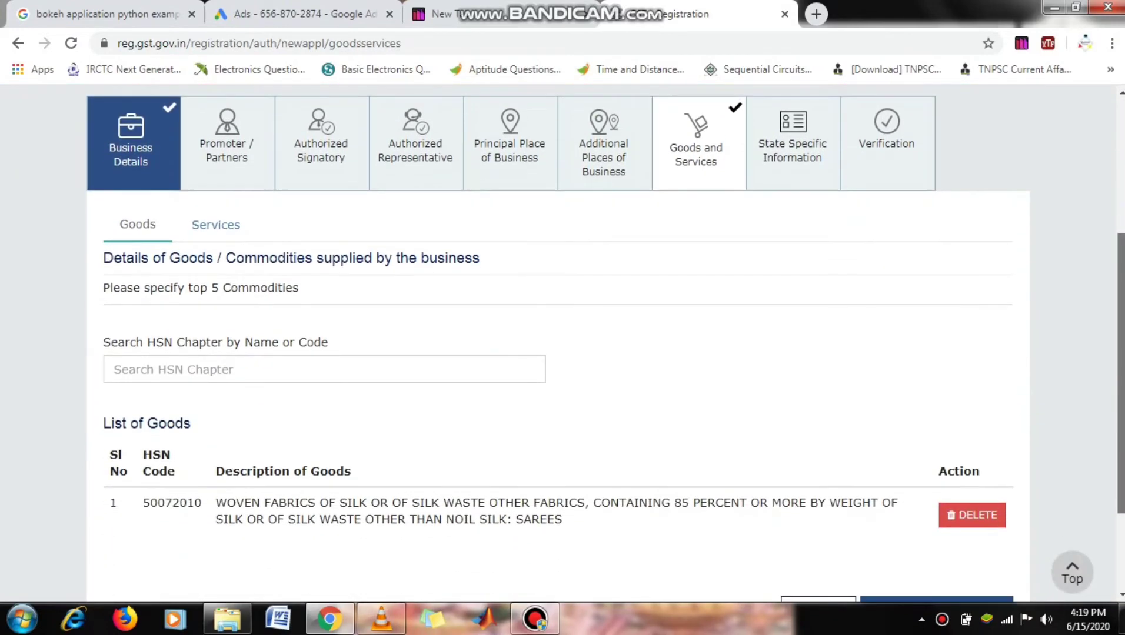
- Add HSN 6105 men's or boys' shirts, then search 'sare' for silk sarees
{"action": "left_click", "coordinate": [268, 368]}
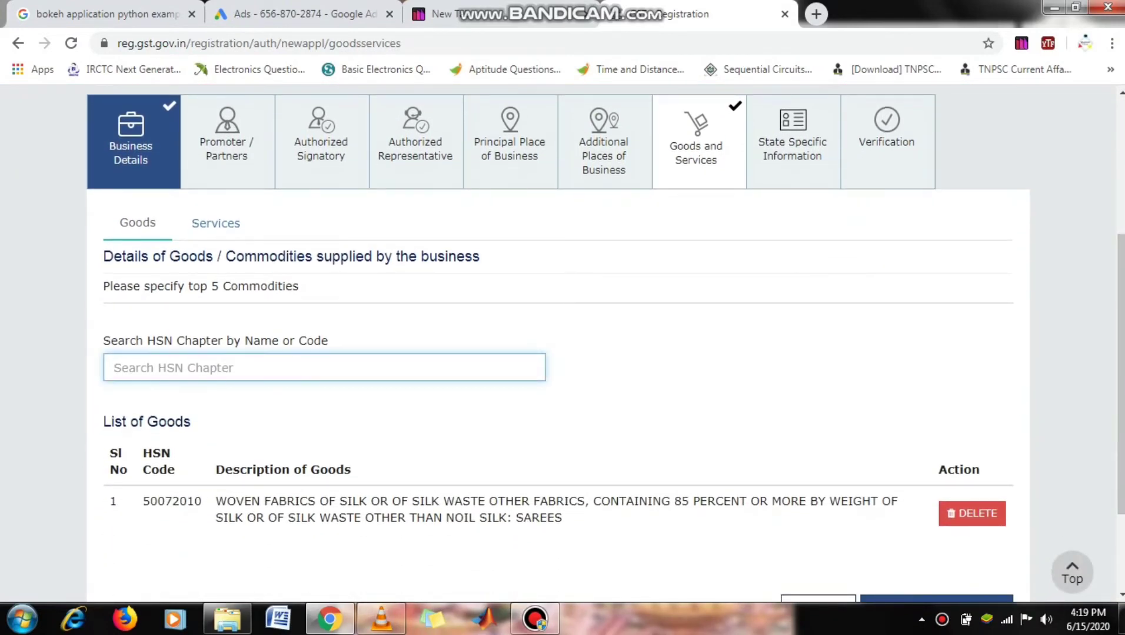
{"action": "type", "text": "shirt"}
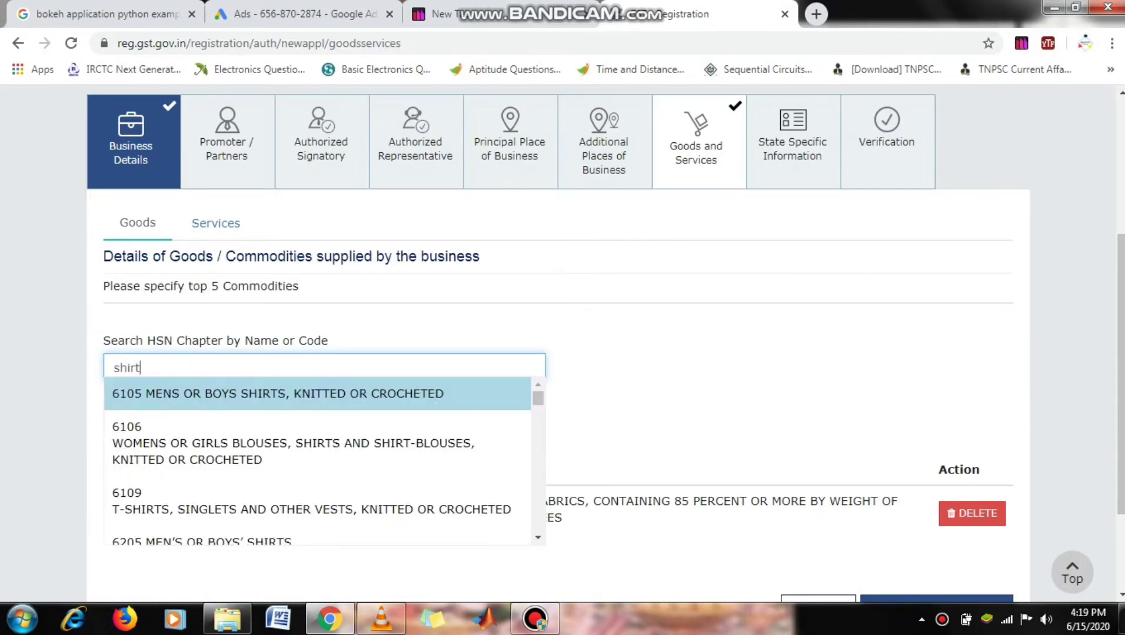
{"action": "key", "text": "Return"}
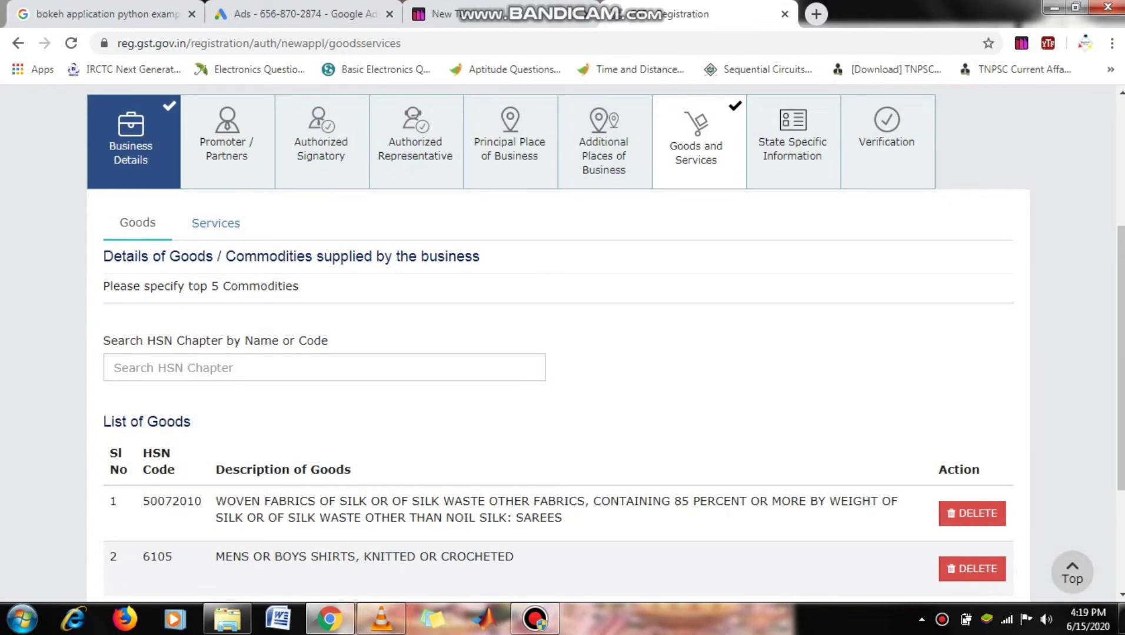
{"action": "left_click", "coordinate": [325, 368]}
{"action": "type", "text": "sare"}
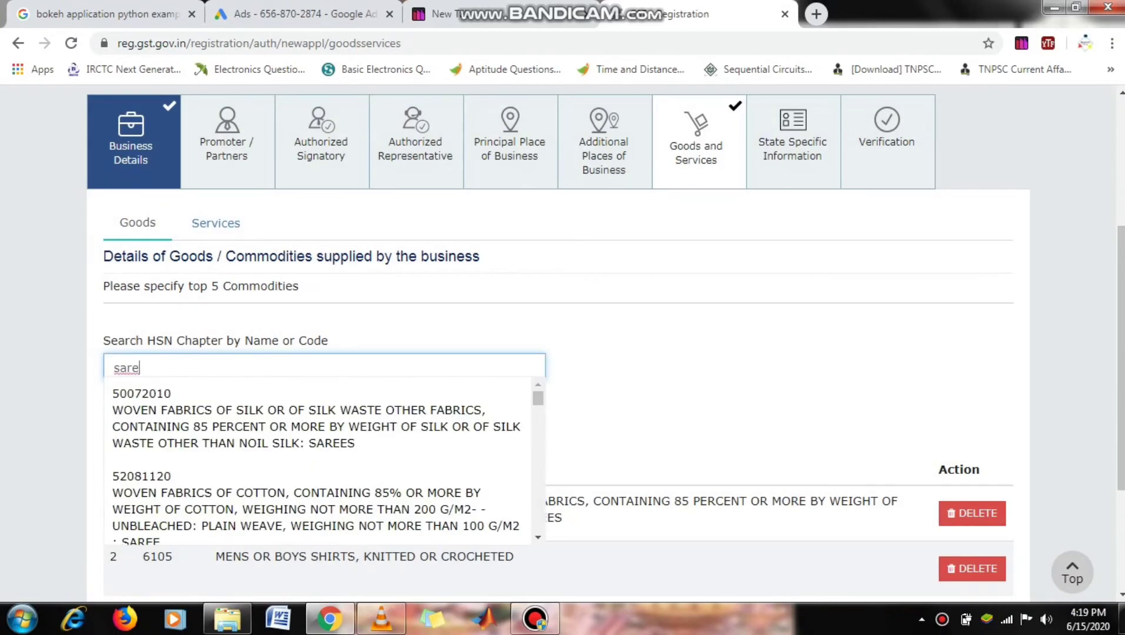
{"action": "key", "text": "Down"}
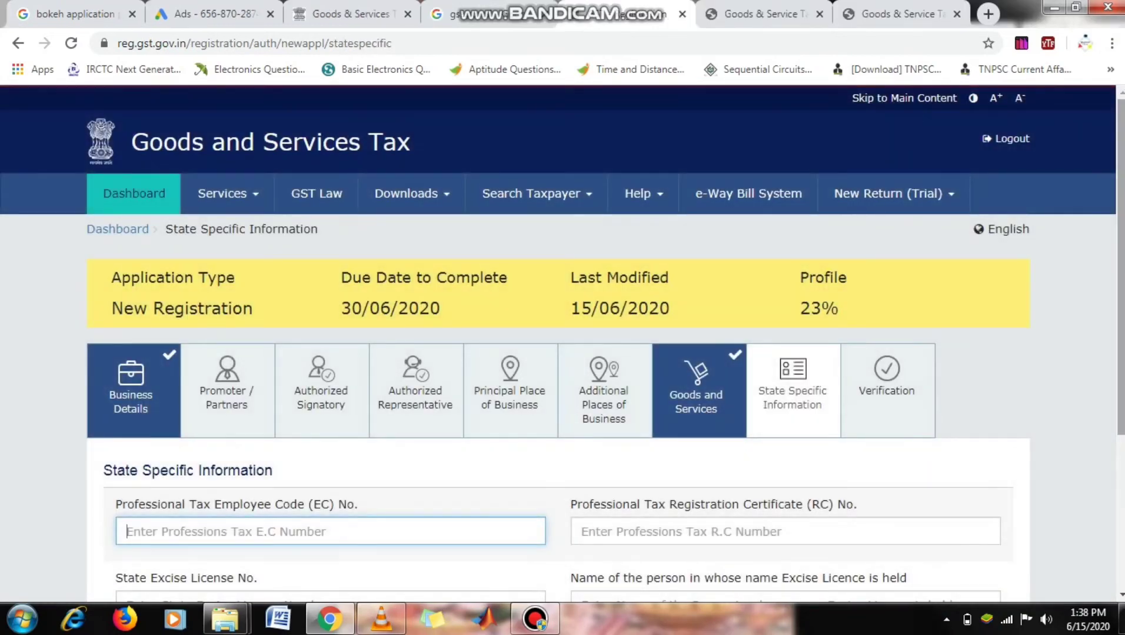
{"action": "scroll", "coordinate": [563, 344], "scroll_direction": "down", "scroll_amount": 2}
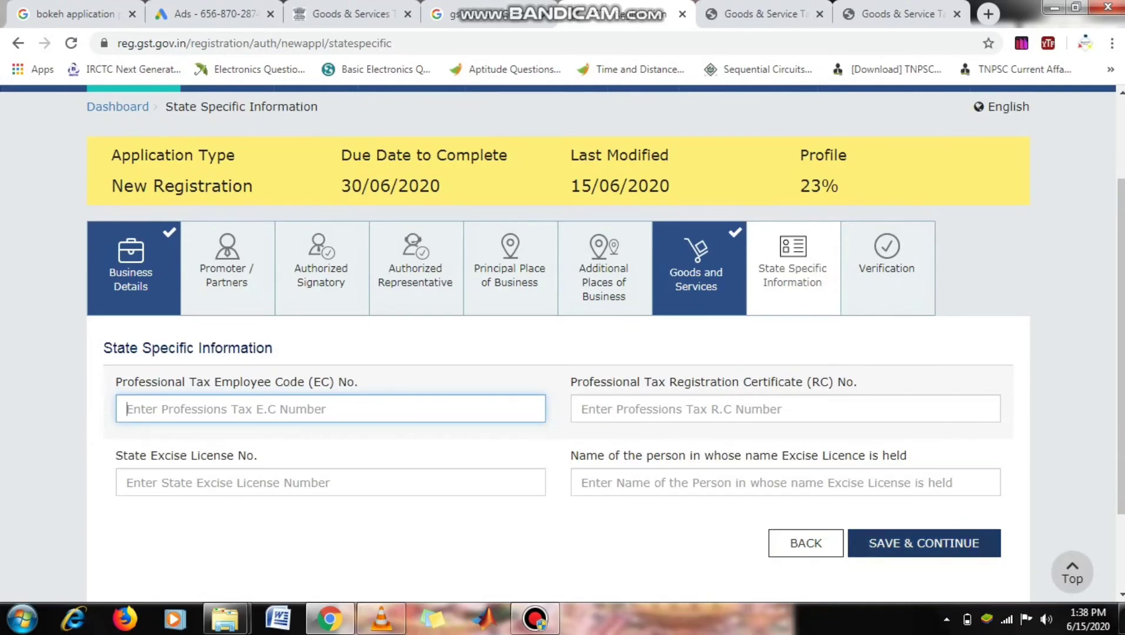
- On the Verification tab, enter TUTICORIN as the Place, with date 15/06/2020 shown
{"action": "left_click", "coordinate": [886, 268]}
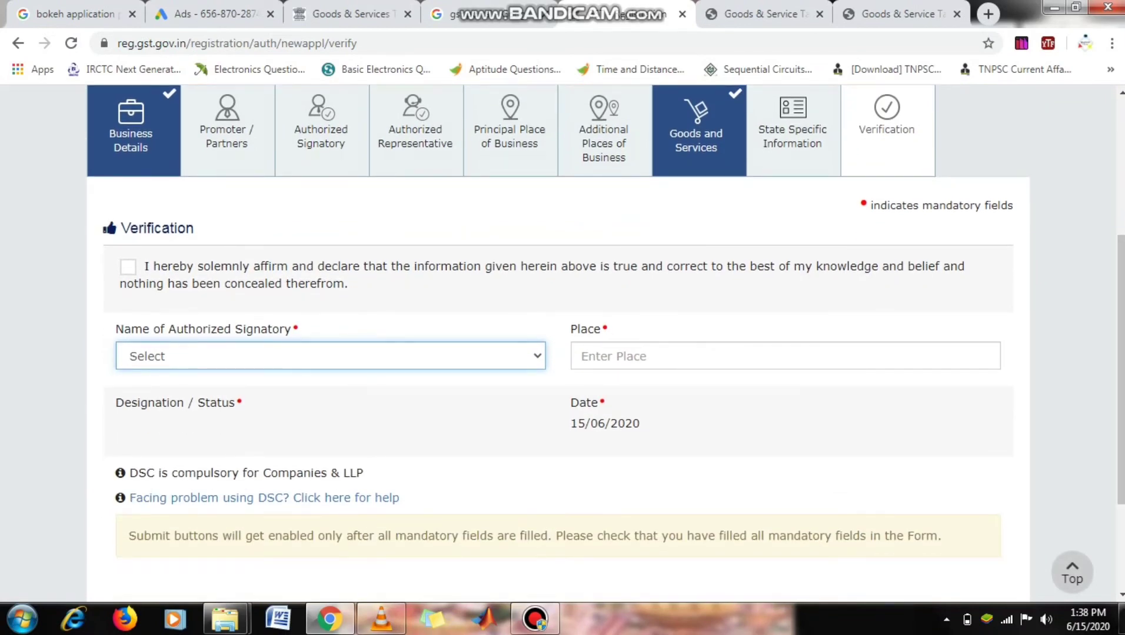
{"action": "left_click", "coordinate": [647, 356]}
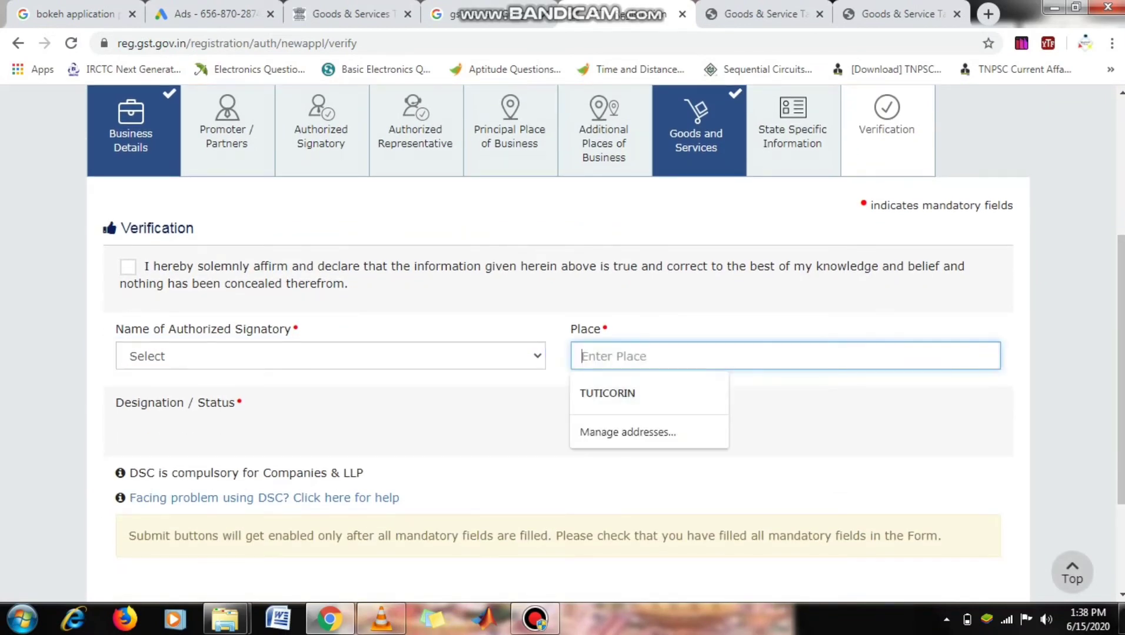
{"action": "key", "text": "Return"}
{"action": "scroll", "coordinate": [562, 345], "scroll_direction": "down", "scroll_amount": 2}
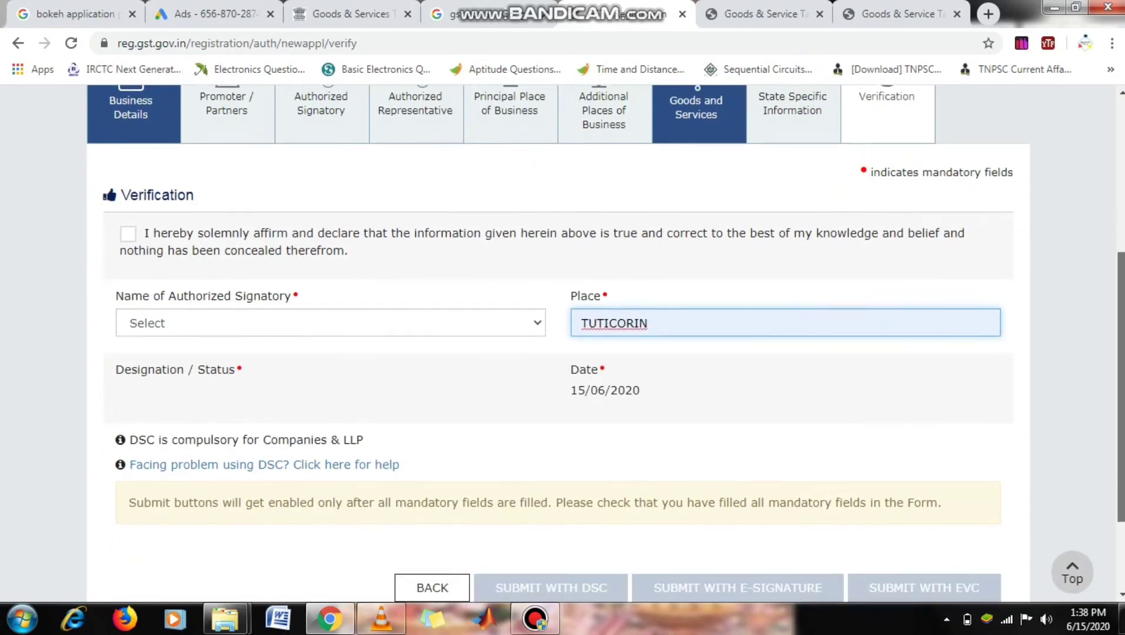
{"action": "left_click_drag", "start_coordinate": [1120, 426], "coordinate": [1120, 431]}
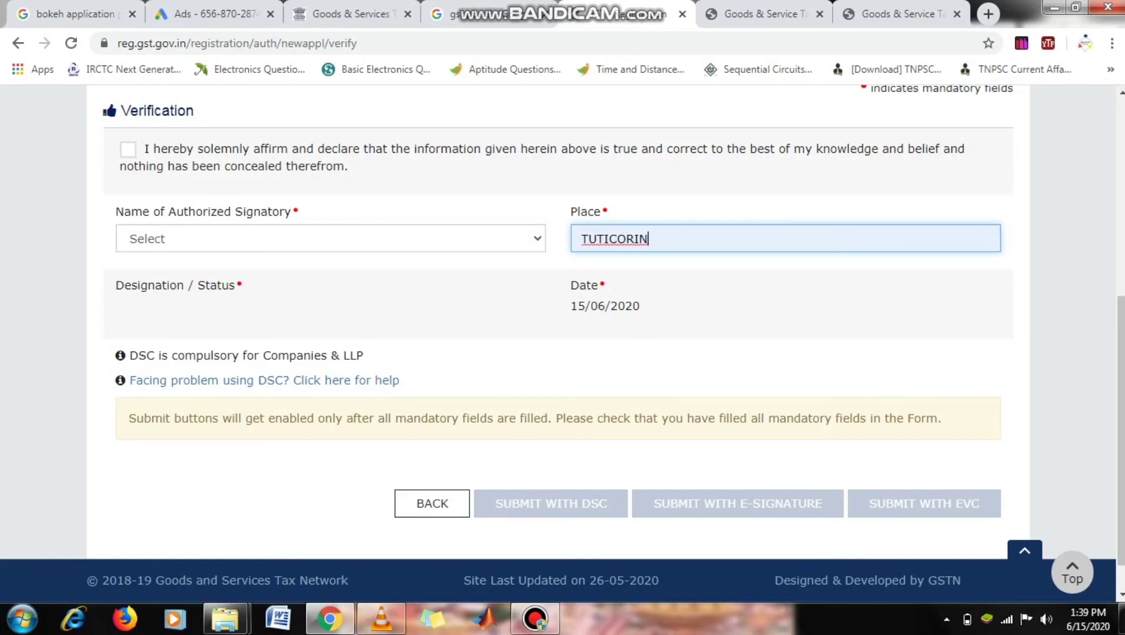
{"action": "scroll", "coordinate": [562, 345], "scroll_direction": "down", "scroll_amount": 1}
{"action": "scroll", "coordinate": [562, 346], "scroll_direction": "up", "scroll_amount": 3}
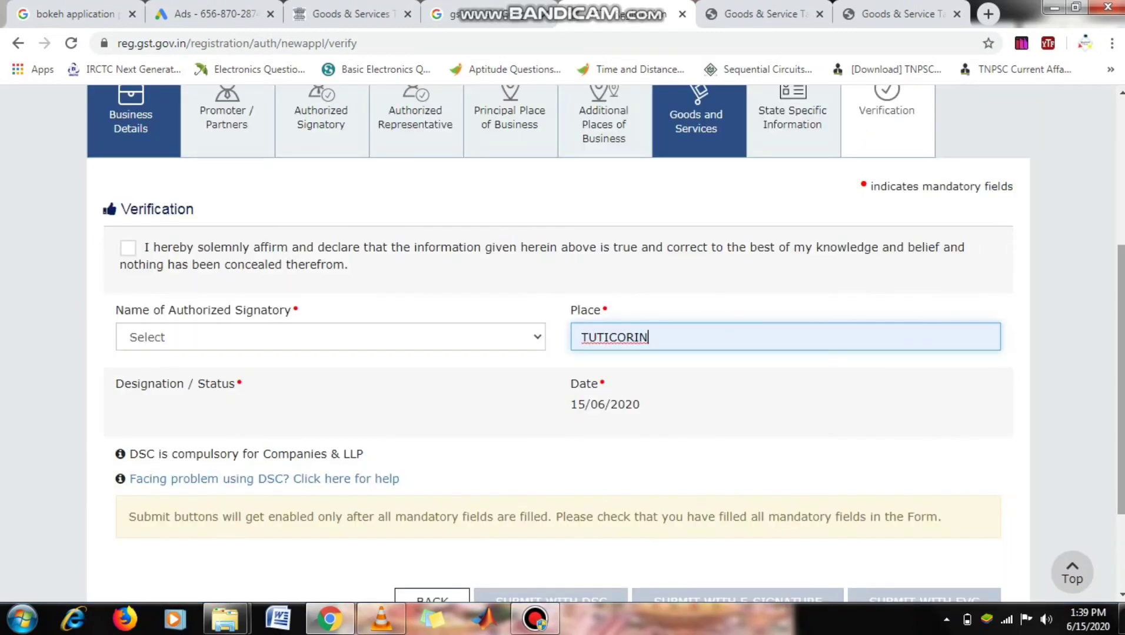
{"action": "scroll", "coordinate": [563, 345], "scroll_direction": "up", "scroll_amount": 3}
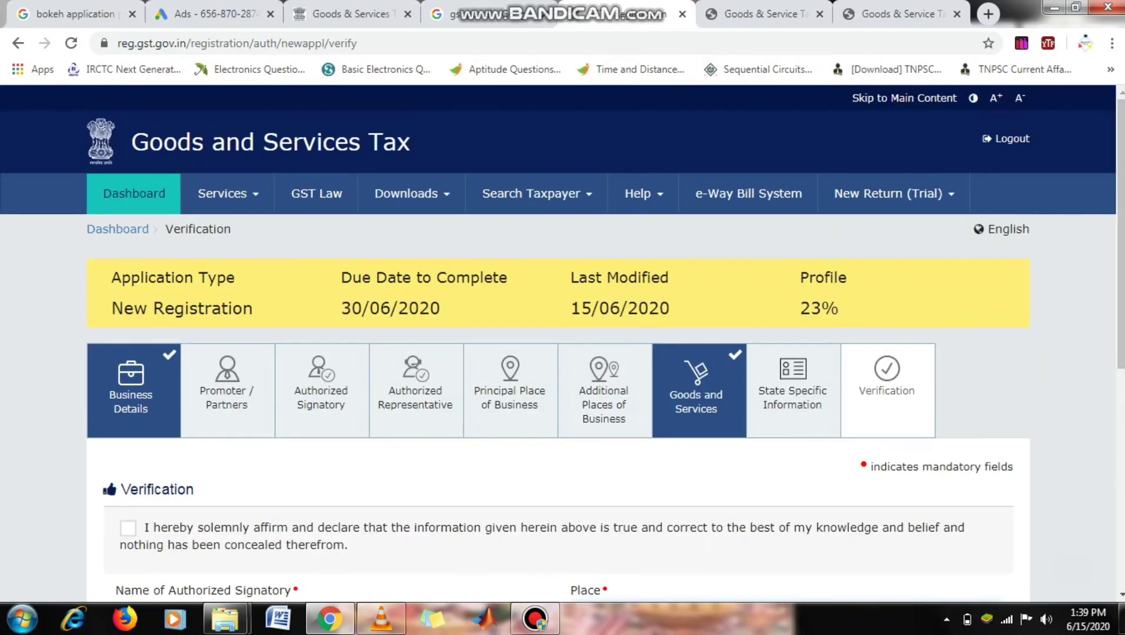
{"action": "scroll", "coordinate": [562, 345], "scroll_direction": "down", "scroll_amount": 5}
{"action": "scroll", "coordinate": [562, 345], "scroll_direction": "up", "scroll_amount": 2}
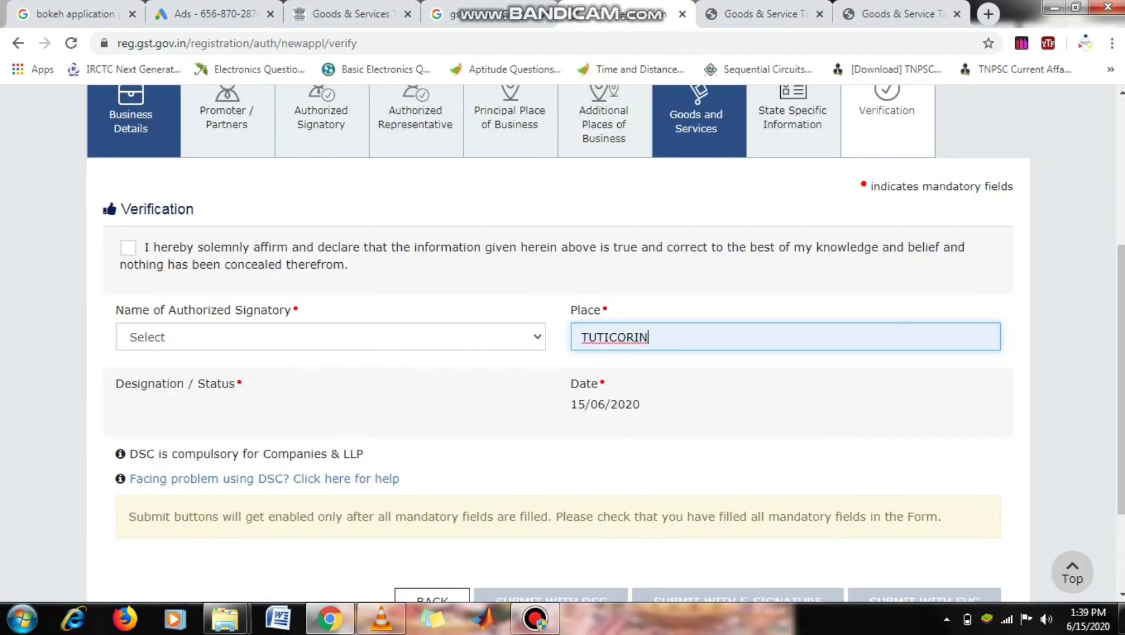
{"action": "scroll", "coordinate": [562, 345], "scroll_direction": "up", "scroll_amount": 3}
{"action": "scroll", "coordinate": [562, 346], "scroll_direction": "down", "scroll_amount": 5}
{"action": "scroll", "coordinate": [562, 345], "scroll_direction": "up", "scroll_amount": 2}
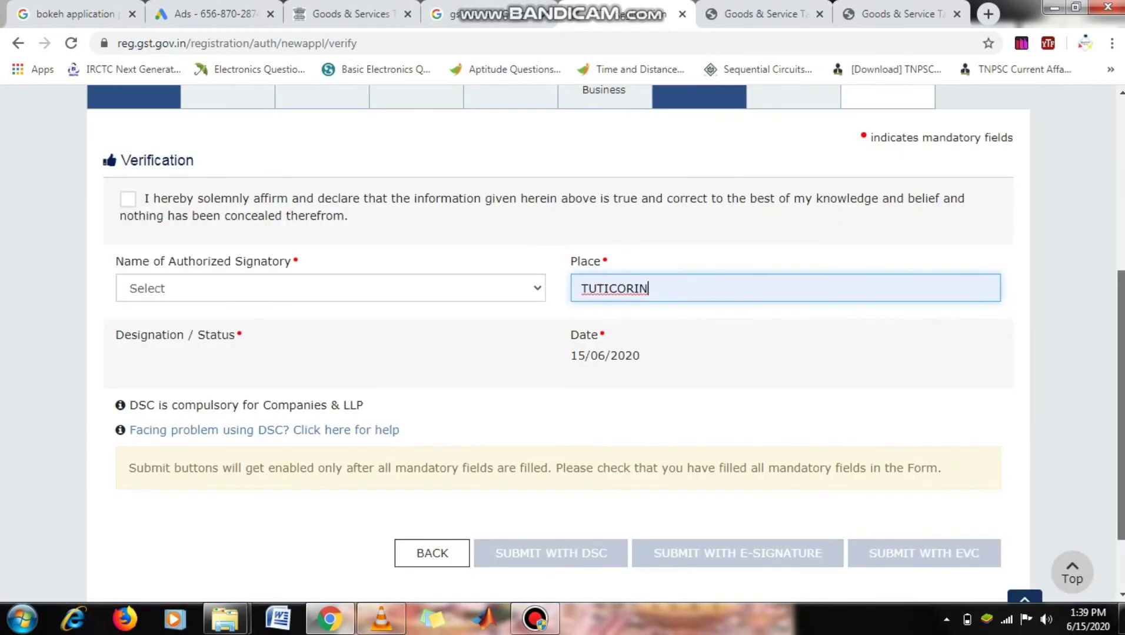
{"action": "scroll", "coordinate": [563, 345], "scroll_direction": "up", "scroll_amount": 1}
{"action": "scroll", "coordinate": [562, 345], "scroll_direction": "up", "scroll_amount": 4}
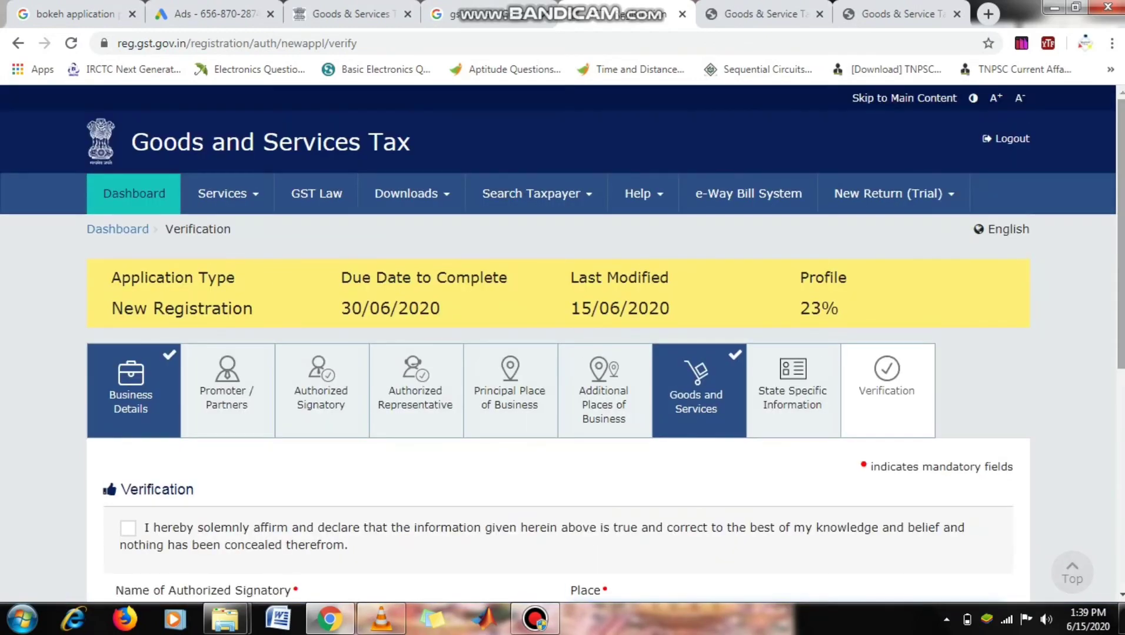
{"action": "scroll", "coordinate": [562, 345], "scroll_direction": "down", "scroll_amount": 7}
{"action": "scroll", "coordinate": [562, 345], "scroll_direction": "up", "scroll_amount": 3}
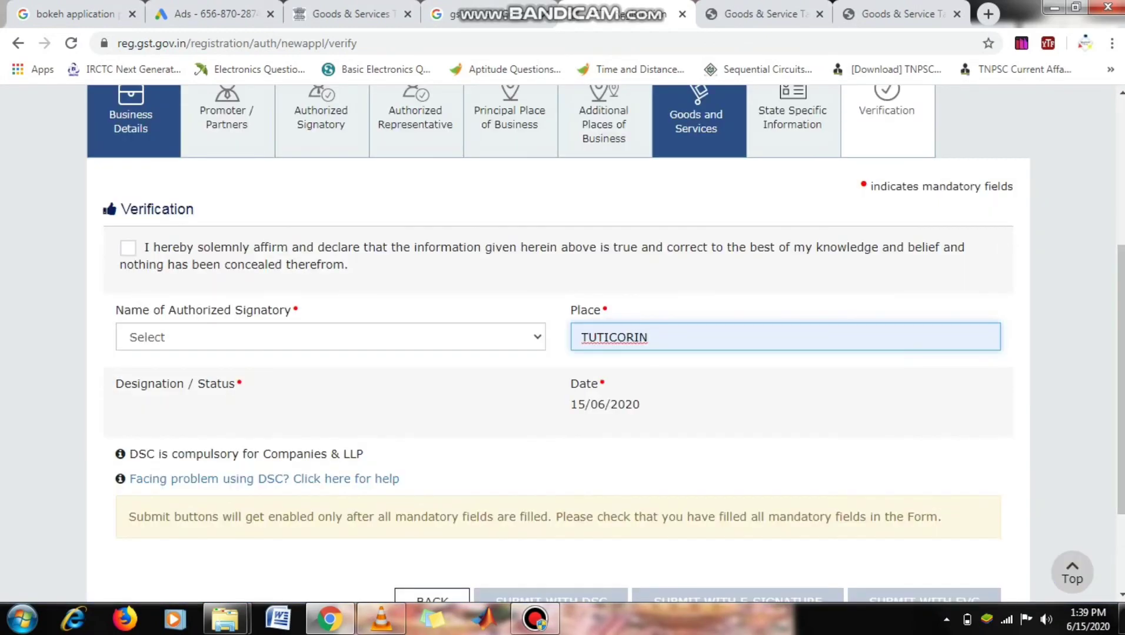
{"action": "scroll", "coordinate": [563, 345], "scroll_direction": "up", "scroll_amount": 5}
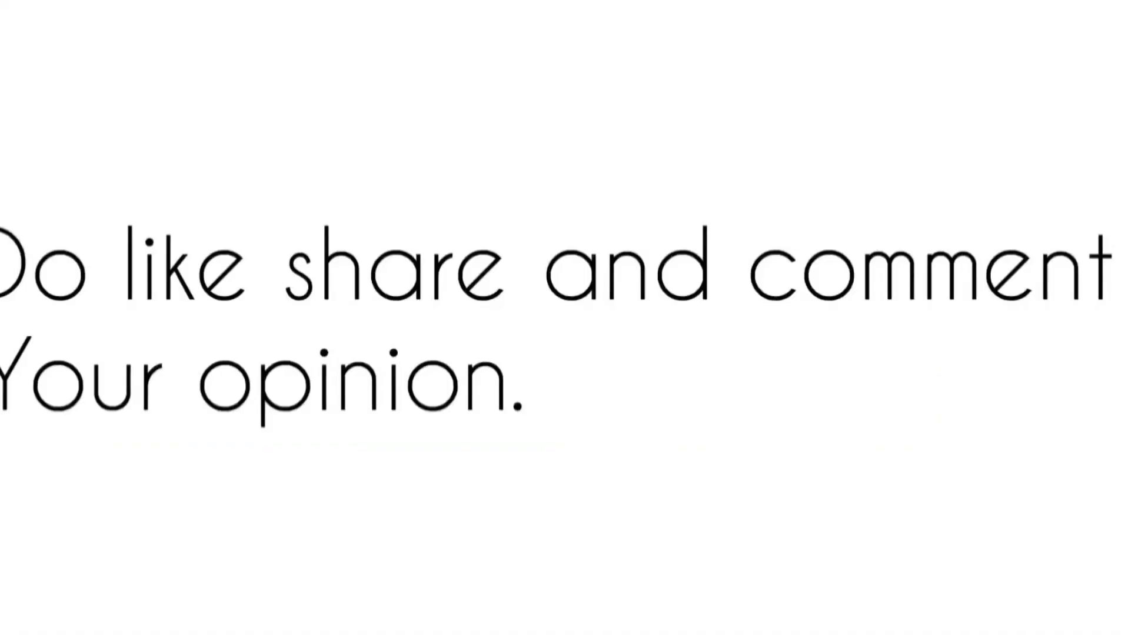